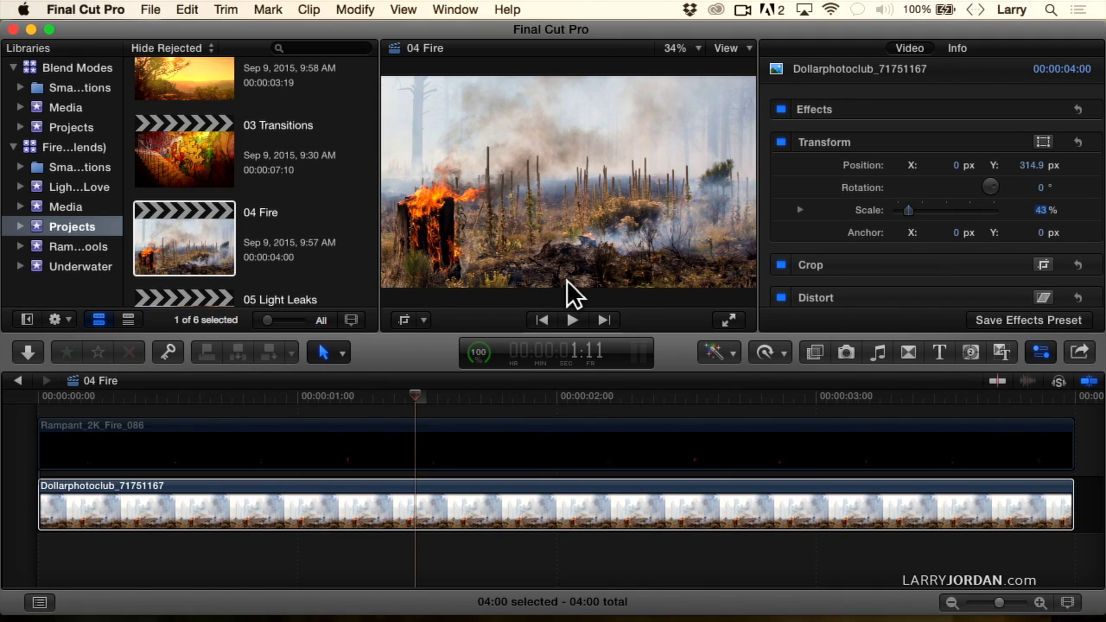
- Open the Rampant Design Tools event and preview fire clips 130 down to 127
left_click(69, 249)
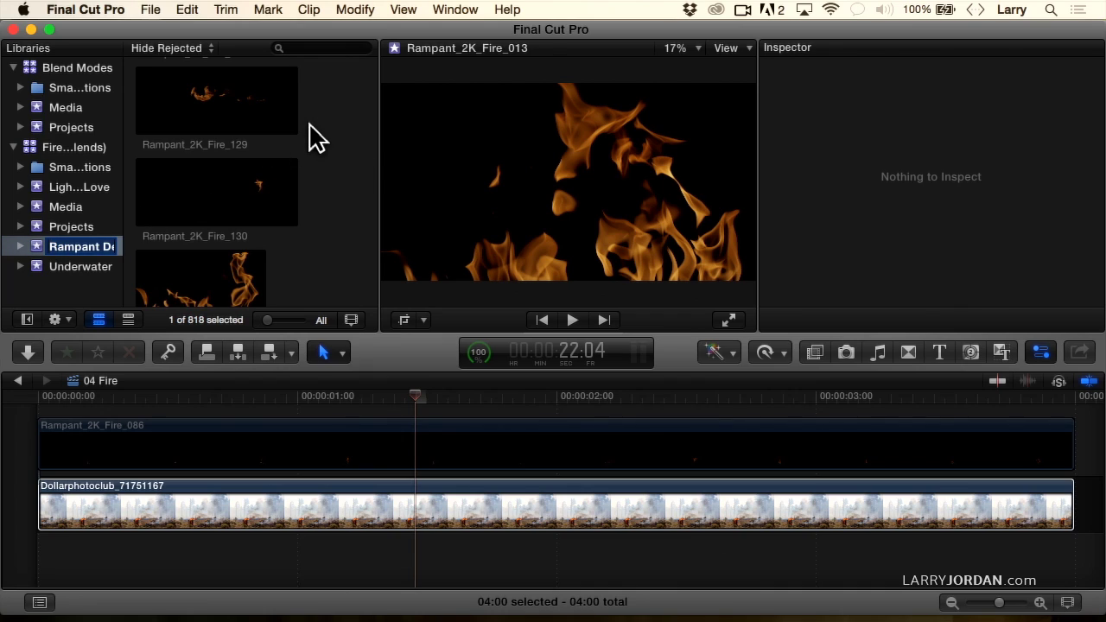
left_click(259, 167)
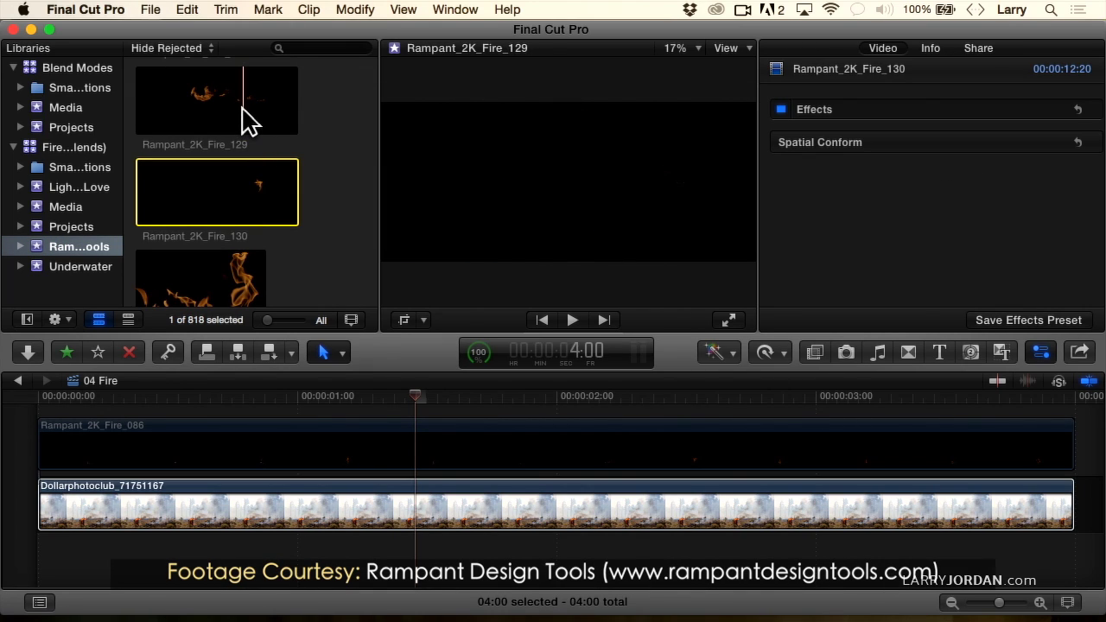
left_click(246, 119)
scroll(247, 120, "up", 3)
left_click(240, 132)
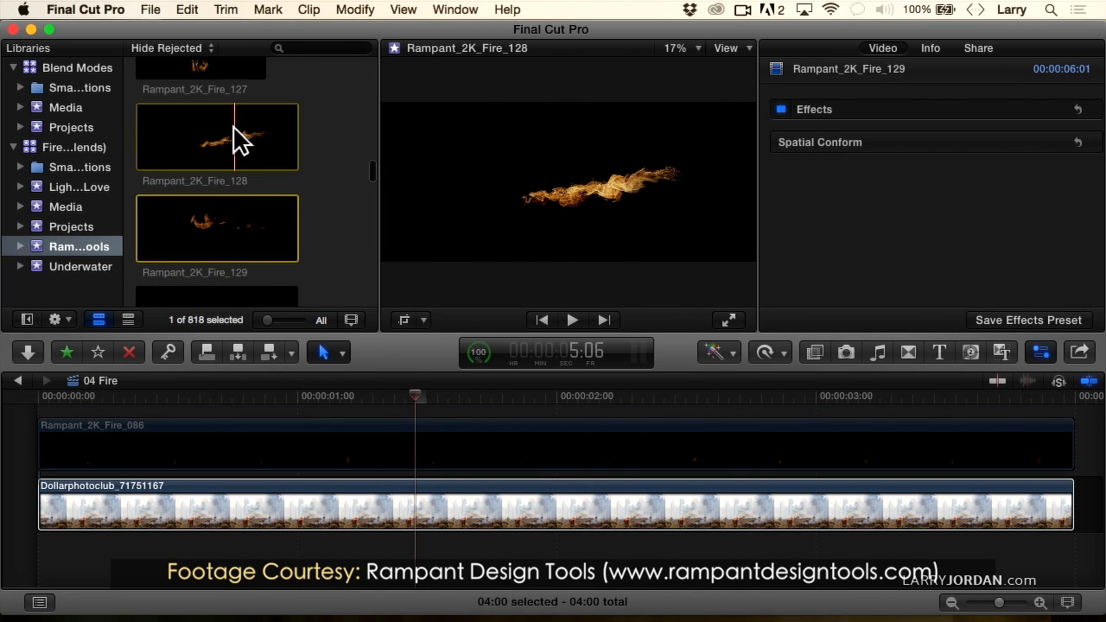
scroll(235, 136, "up", 2)
left_click(198, 182)
scroll(201, 184, "up", 2)
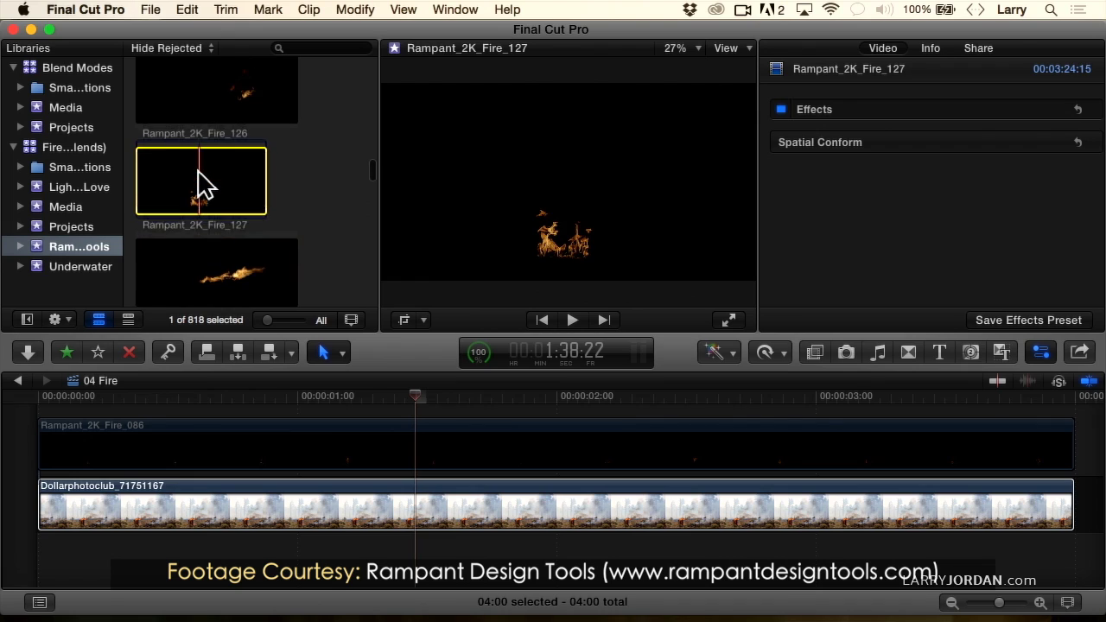
key("space")
- Preview clips 126 and 124, then select and play Rampant_2K_Fire_123
left_click(192, 126)
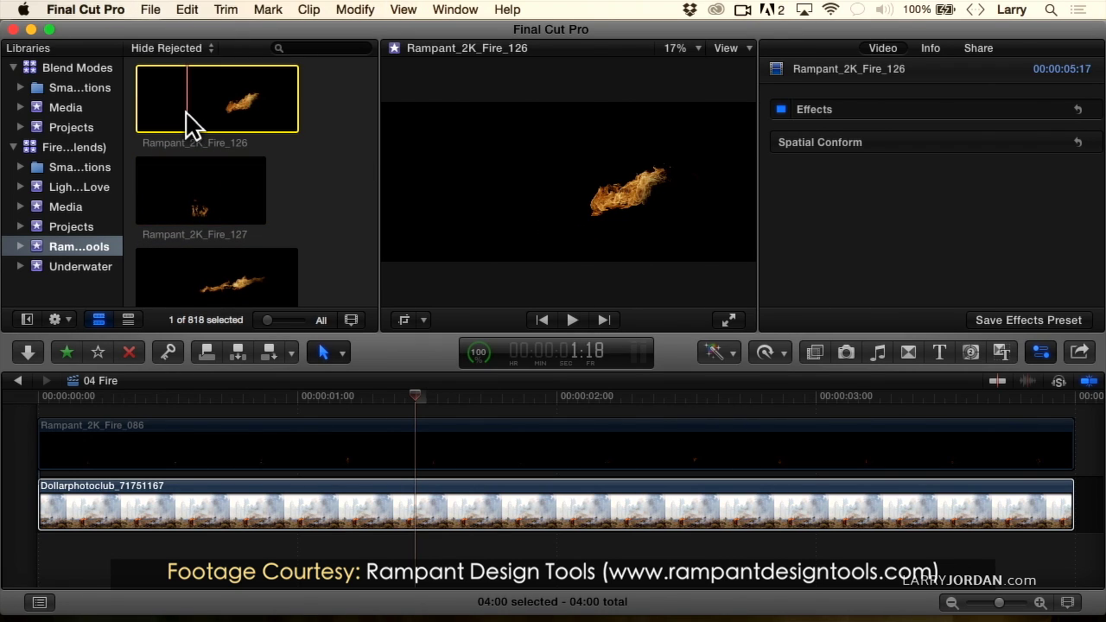
scroll(192, 123, "up", 4)
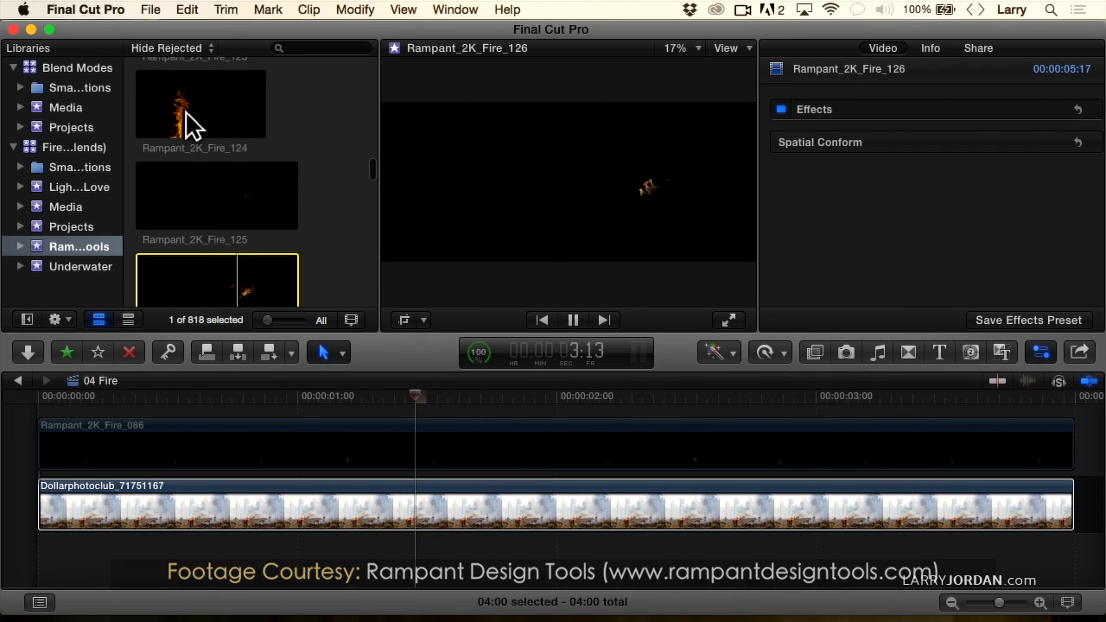
left_click(148, 129)
scroll(148, 131, "up", 3)
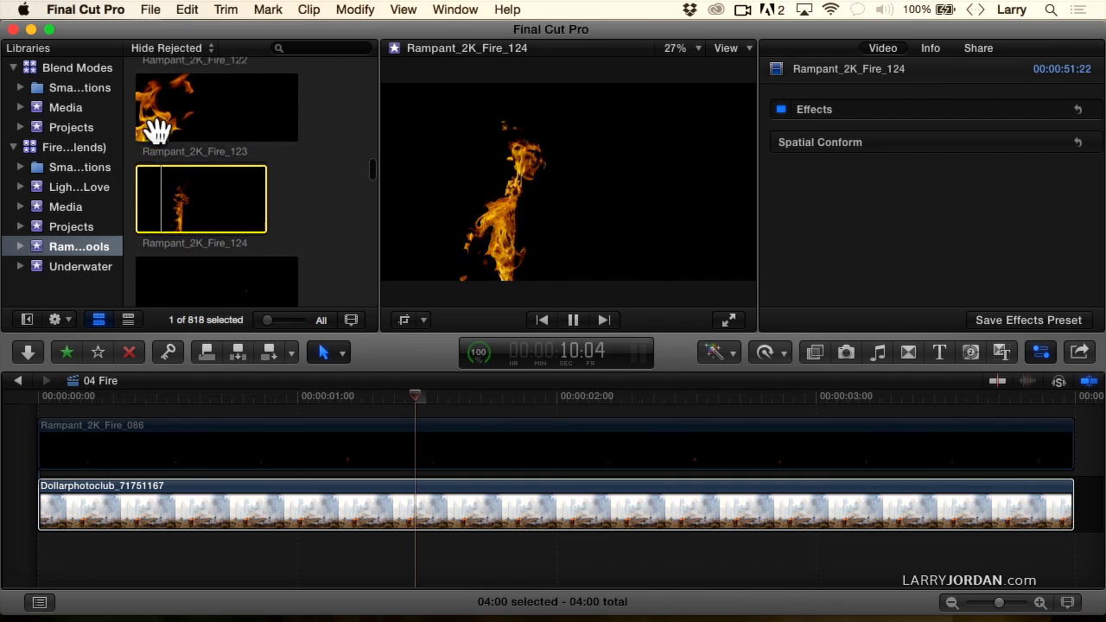
left_click(154, 138)
key("space")
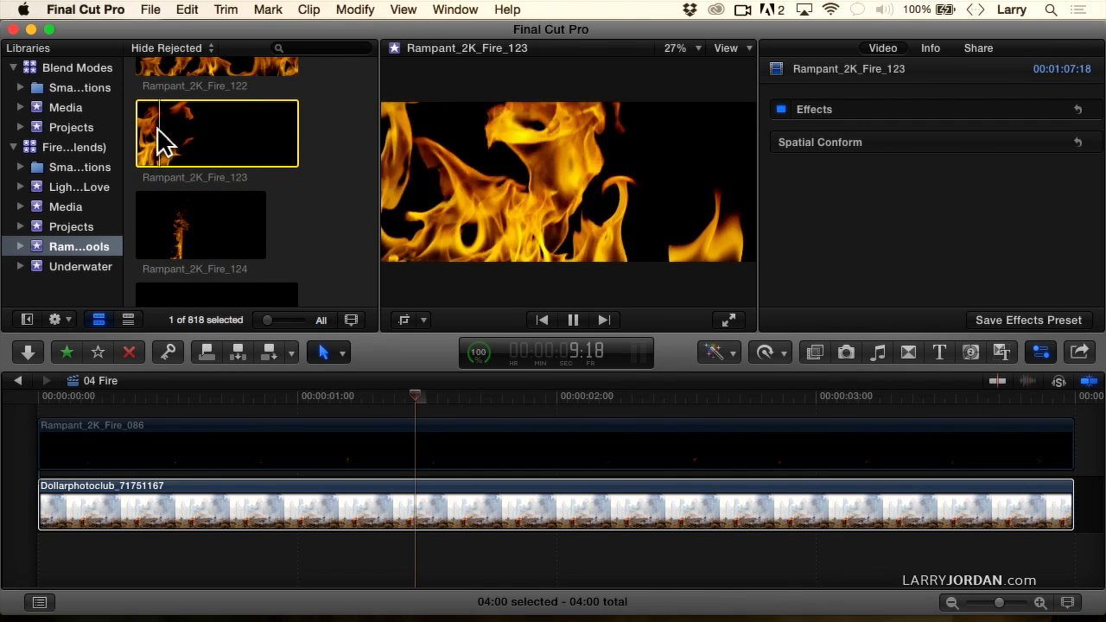
key("space")
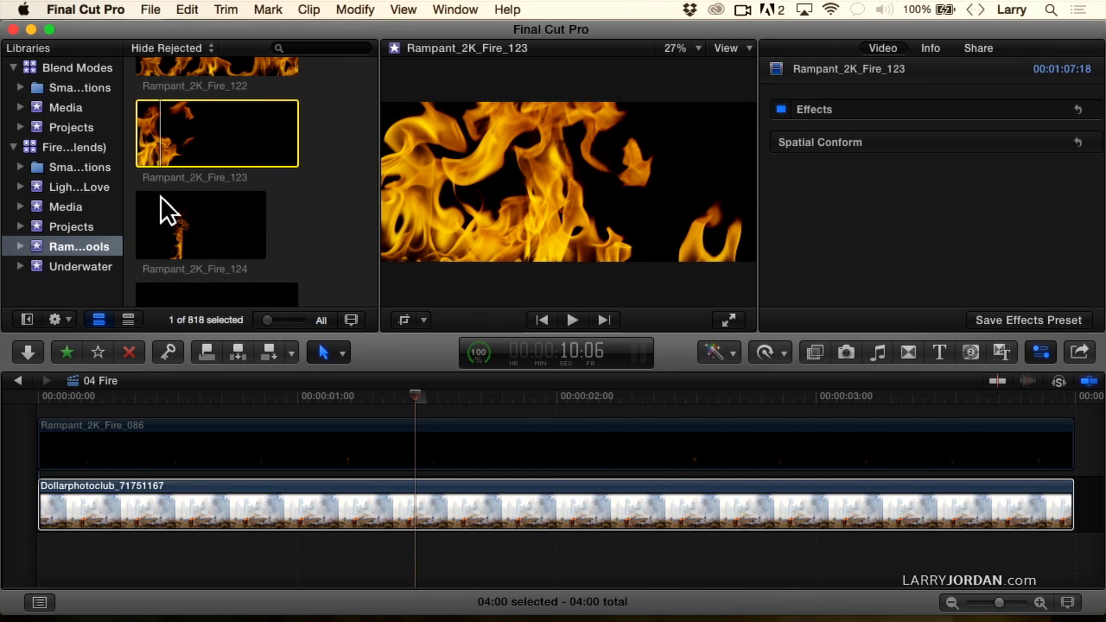
left_click(95, 402)
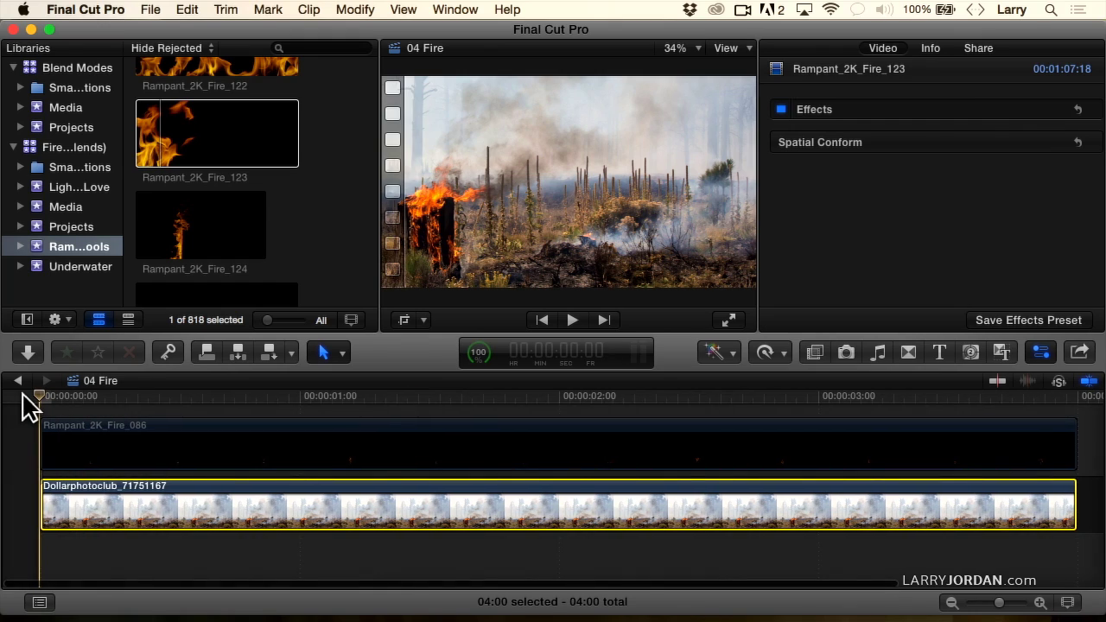
- Connect Rampant_2K_Fire_123 above the forest still and return the playhead to the start
key("q")
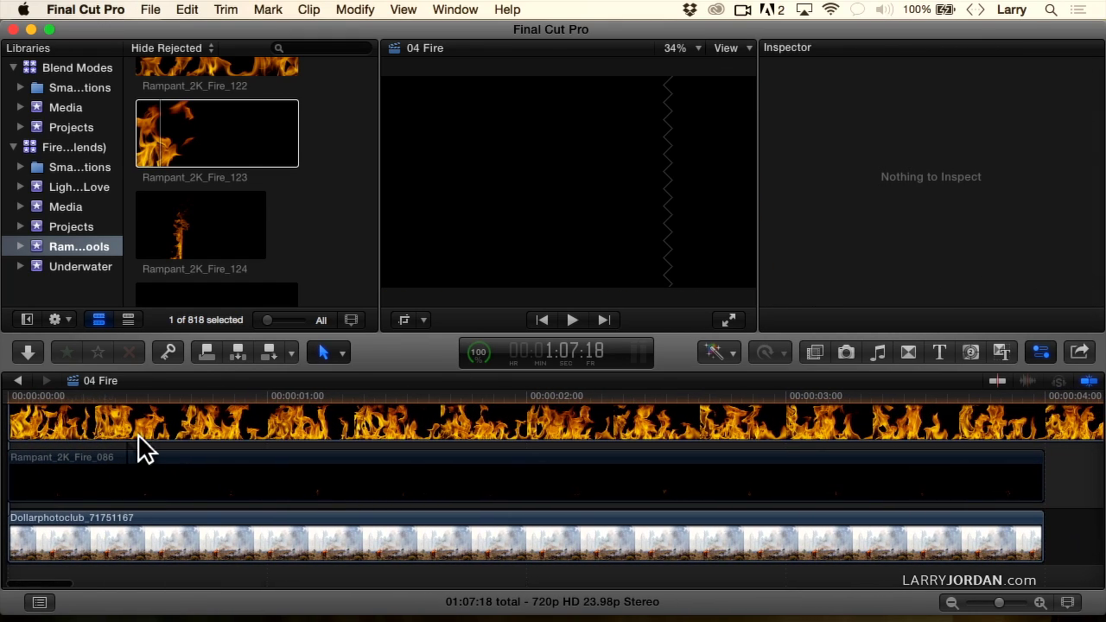
left_click_drag(151, 395, 9, 395)
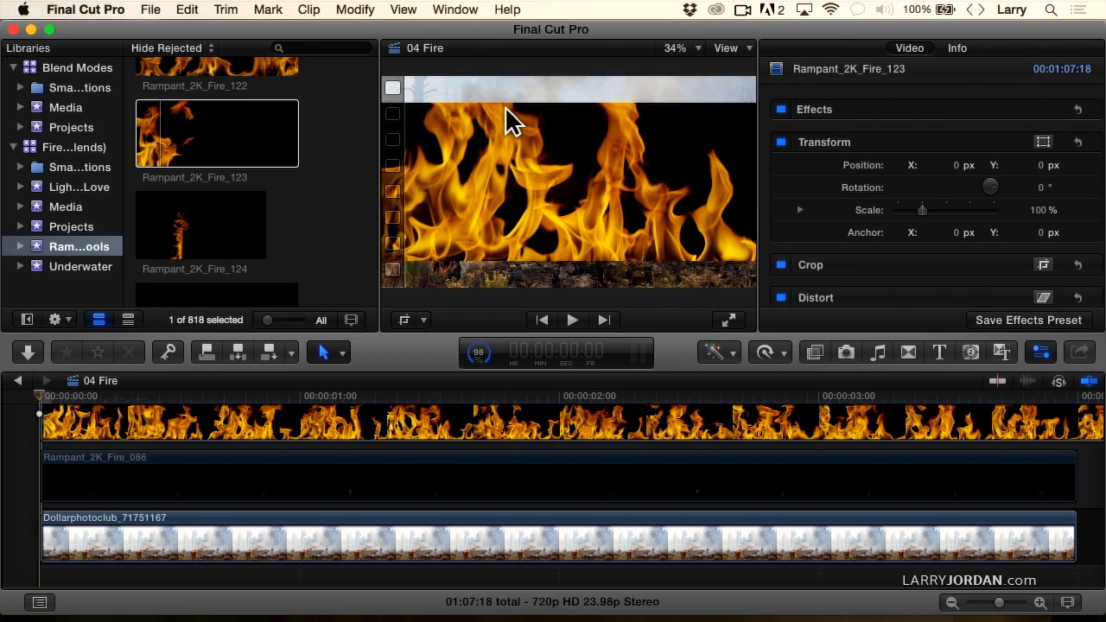
scroll(236, 99, "up", 3)
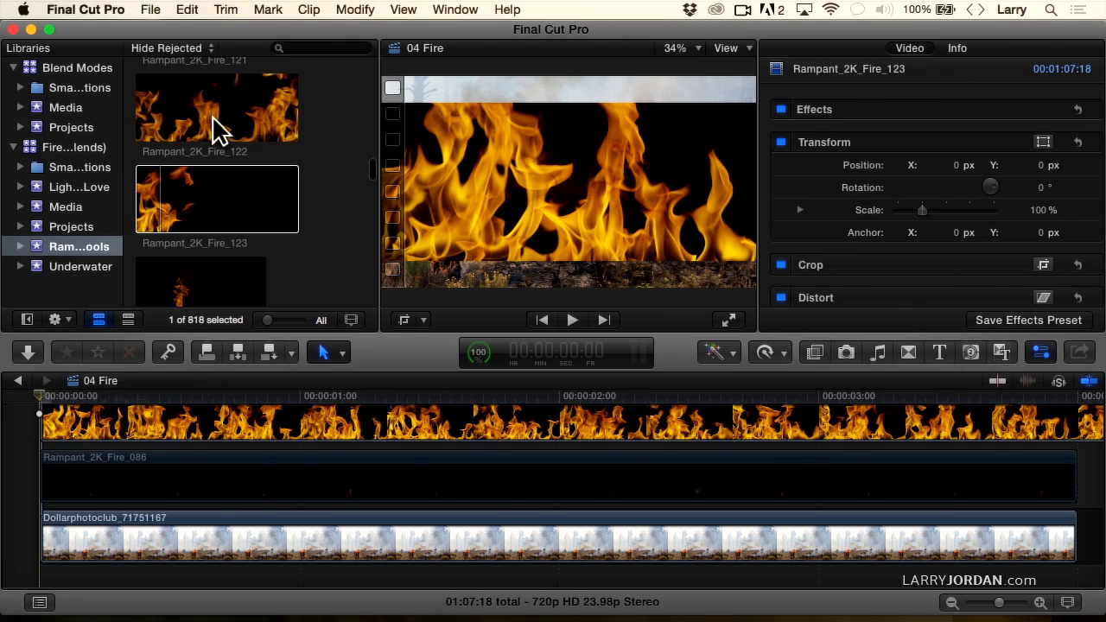
- Skim fire clips 122, 112 and 110 in the browser
left_click(214, 128)
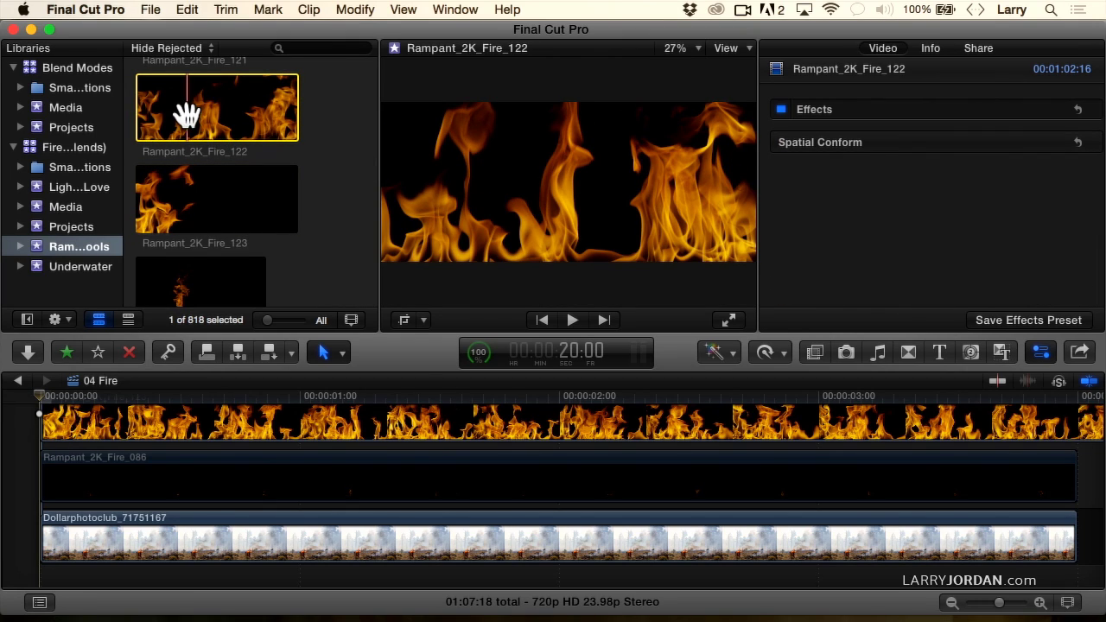
scroll(186, 112, "up", 10)
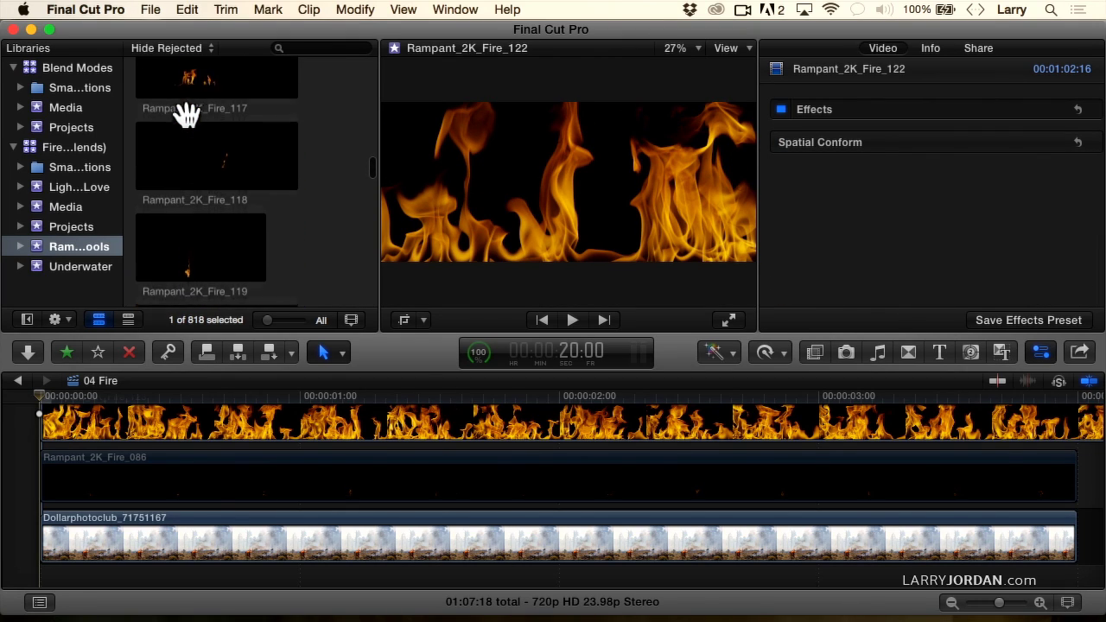
scroll(234, 169, "up", 10)
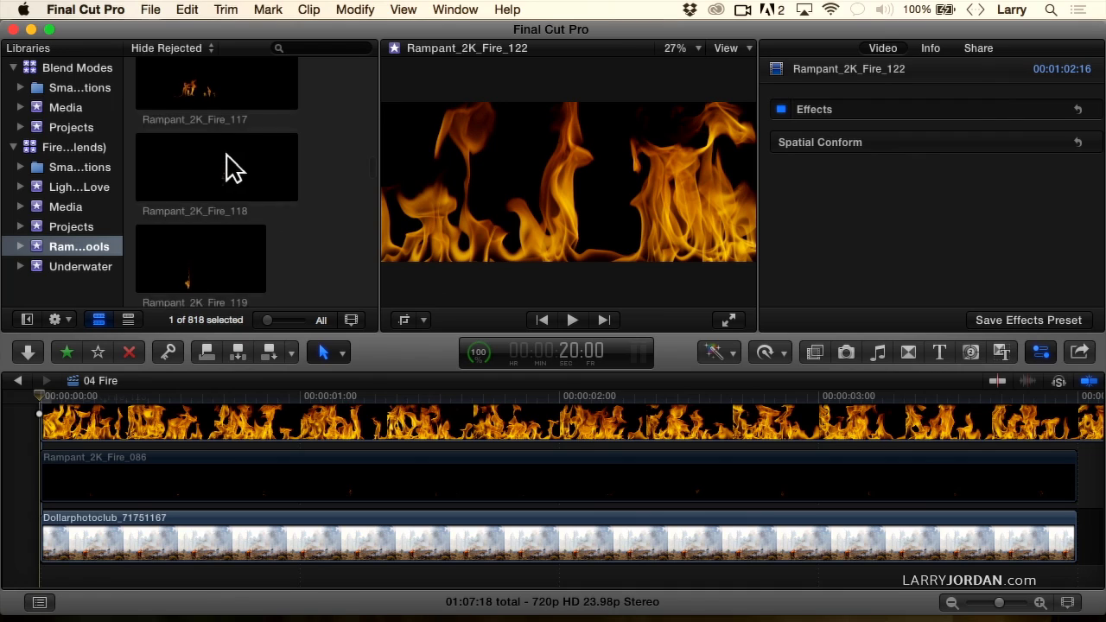
scroll(231, 168, "up", 5)
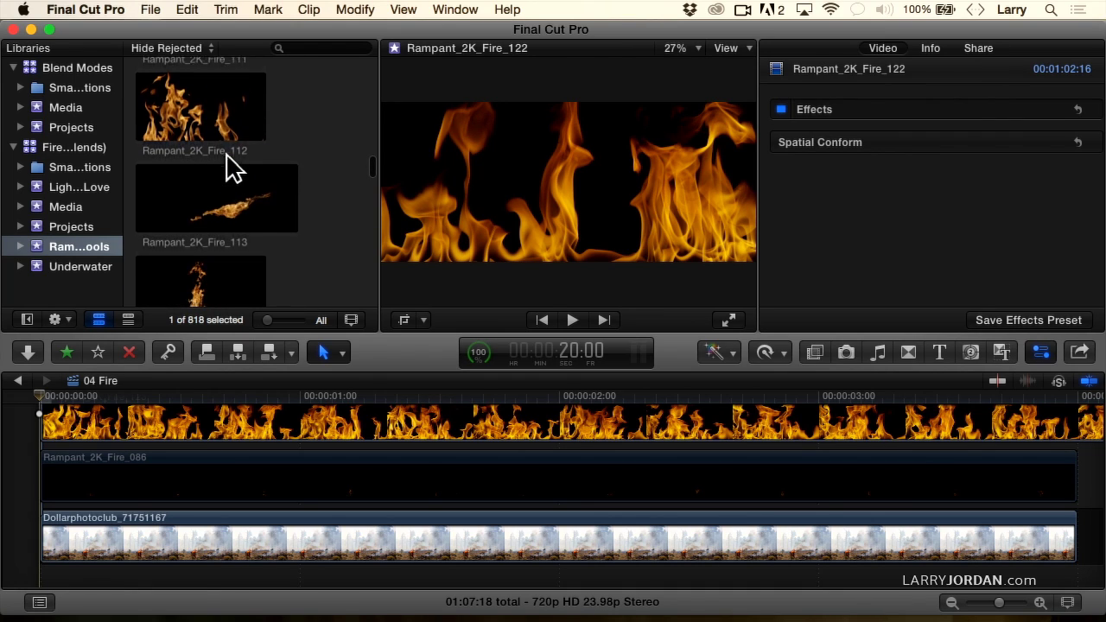
right_click(234, 148)
left_click(179, 124)
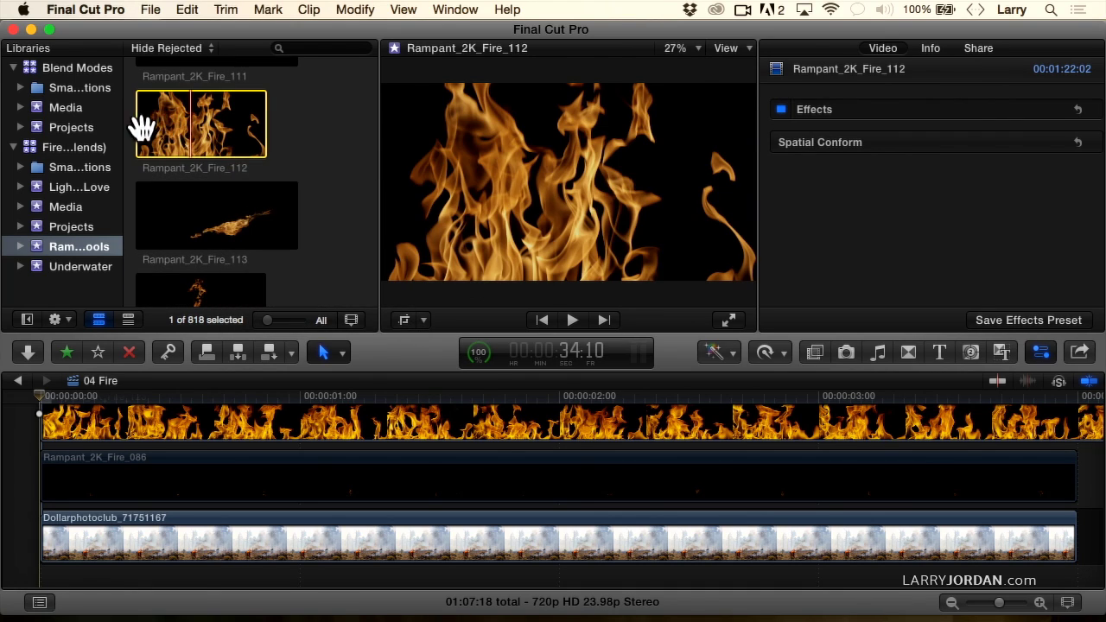
scroll(203, 111, "up", 3)
left_click(175, 105)
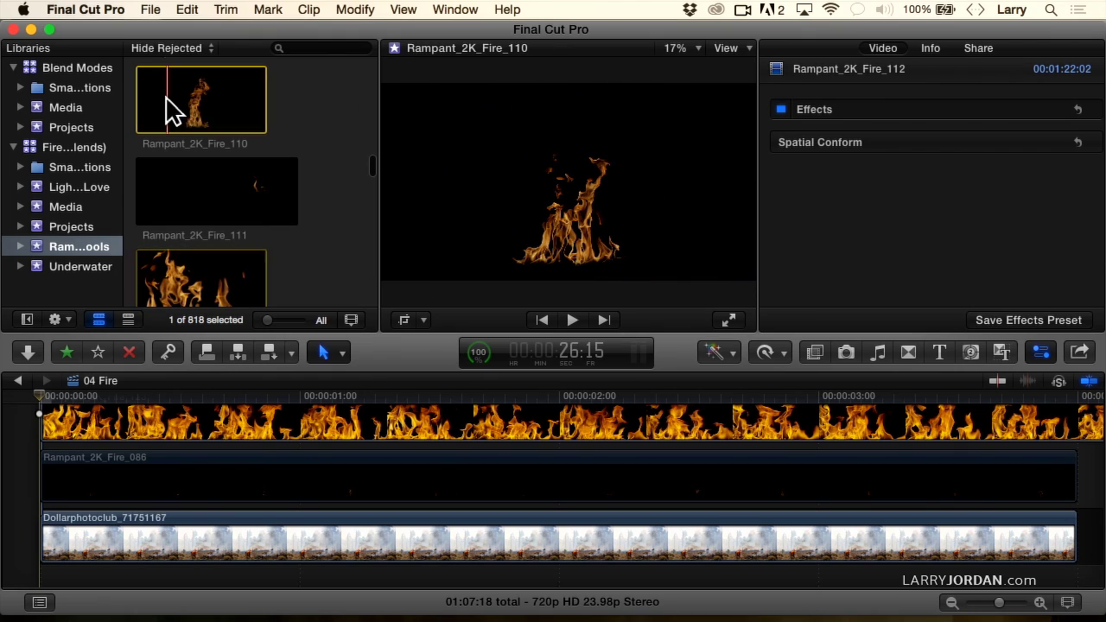
- Scroll further through the Rampant clips and select Rampant_2K_Fire_095
scroll(166, 101, "up", 5)
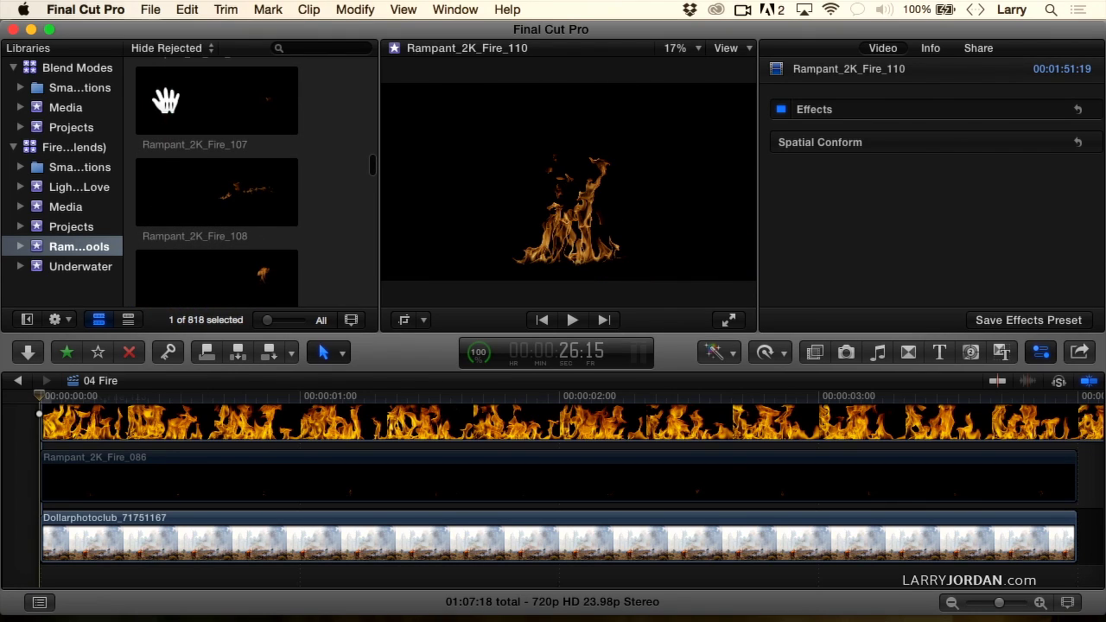
scroll(166, 101, "up", 5)
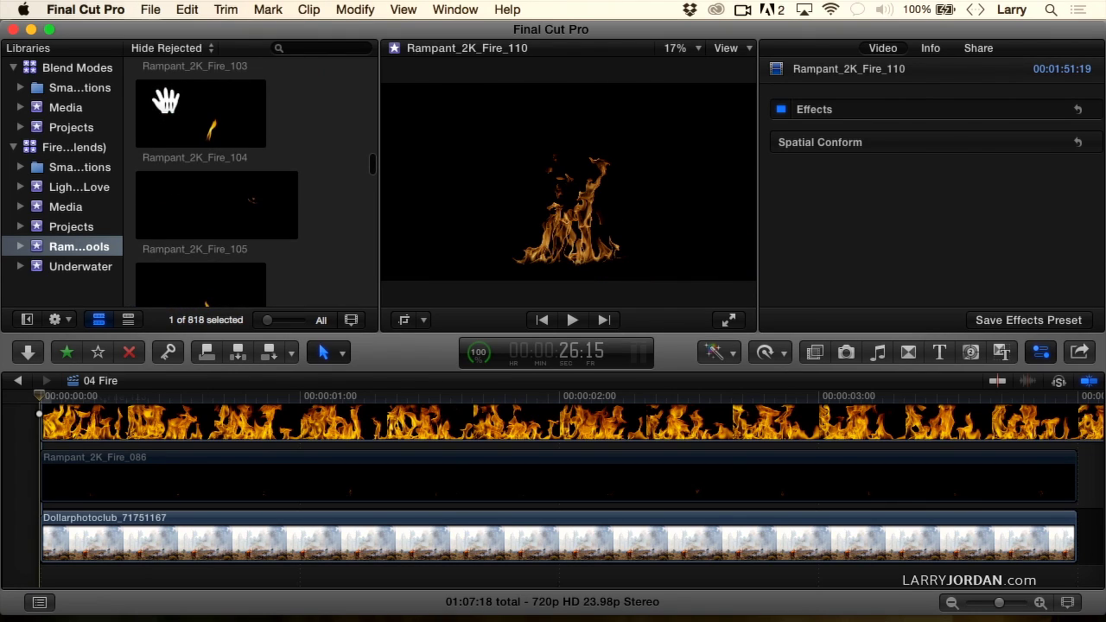
scroll(166, 101, "up", 3)
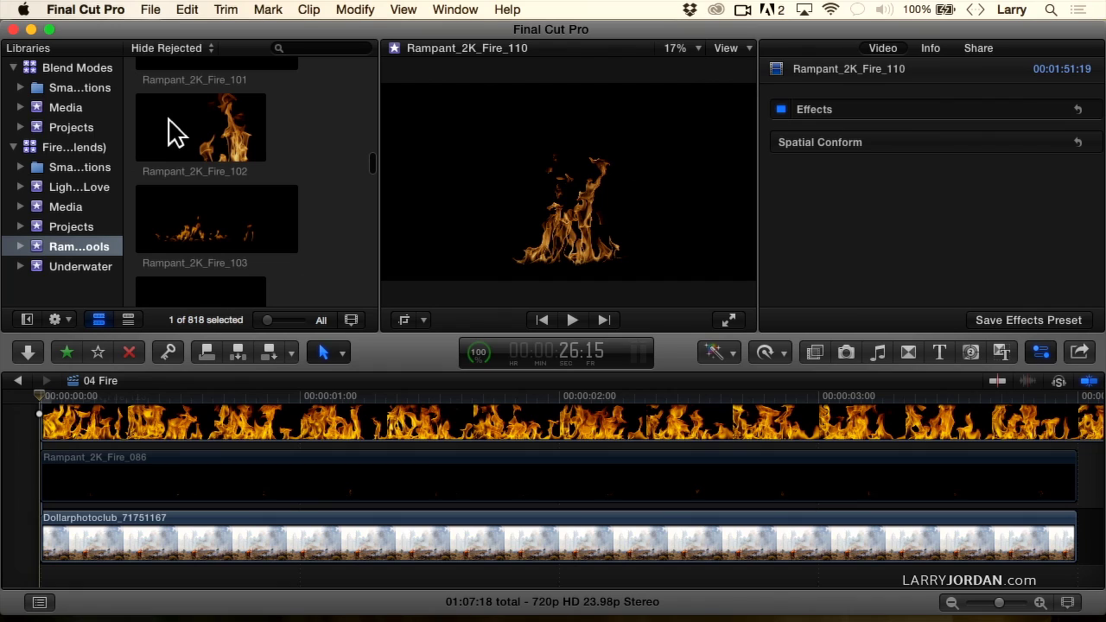
scroll(164, 211, "up", 8)
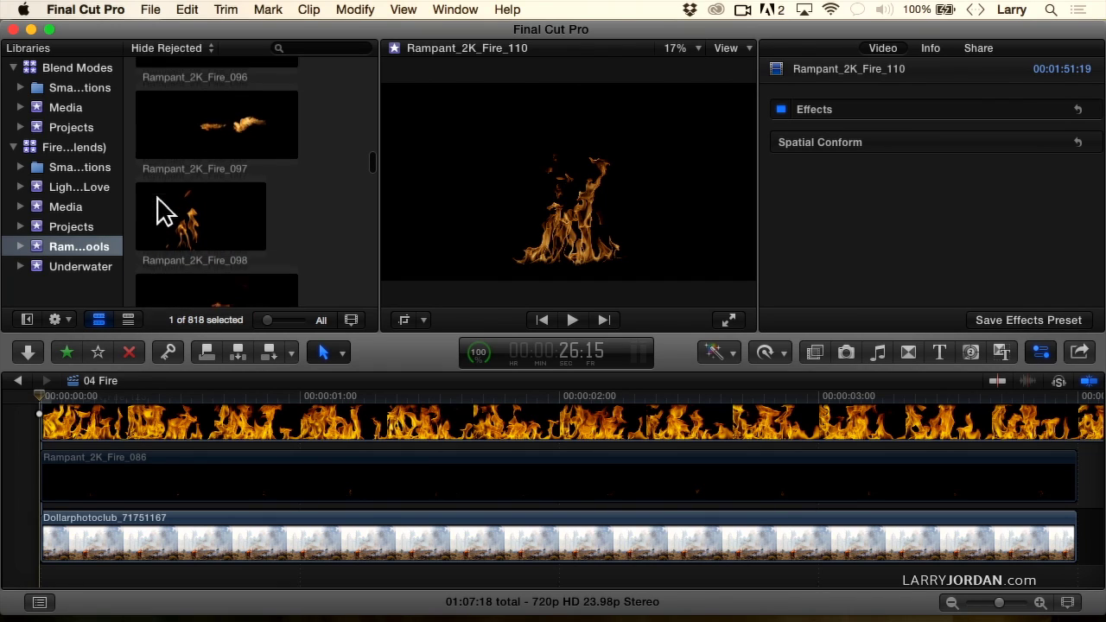
scroll(164, 212, "up", 3)
left_click(167, 188)
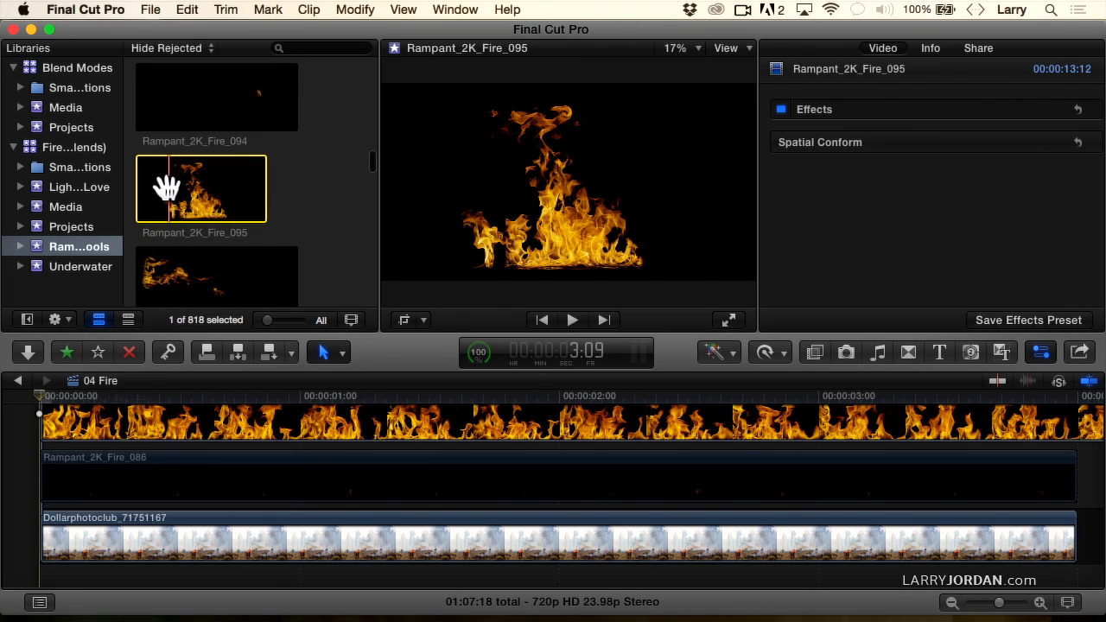
- Replace the connected fire clip with Rampant_2K_Fire_095, then slip its content with the Trim tool
left_click_drag(180, 191, 388, 434)
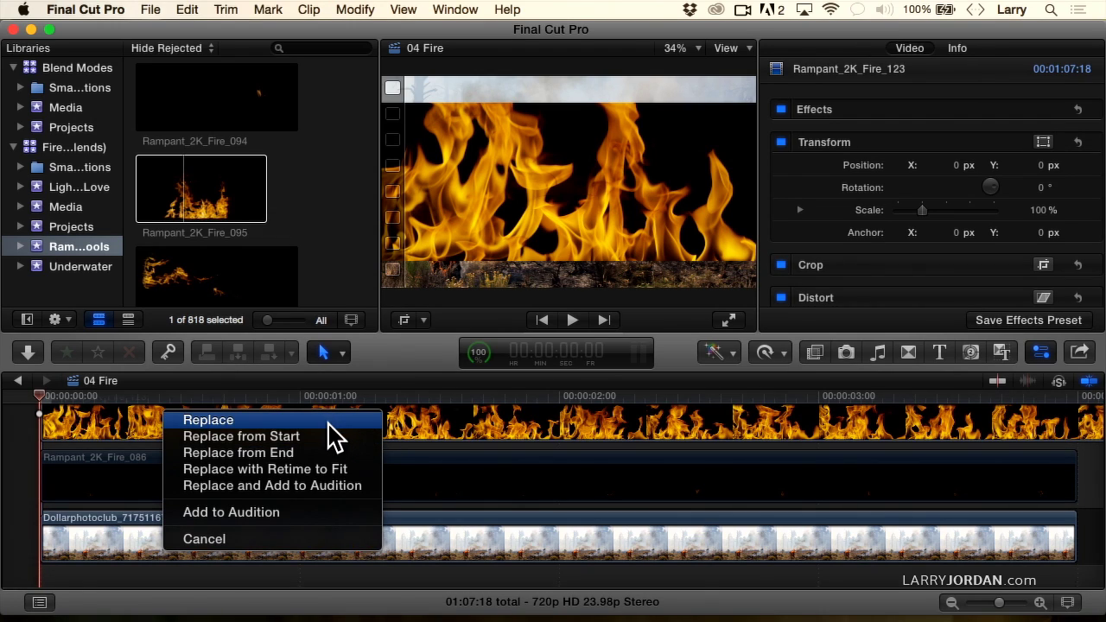
left_click(321, 423)
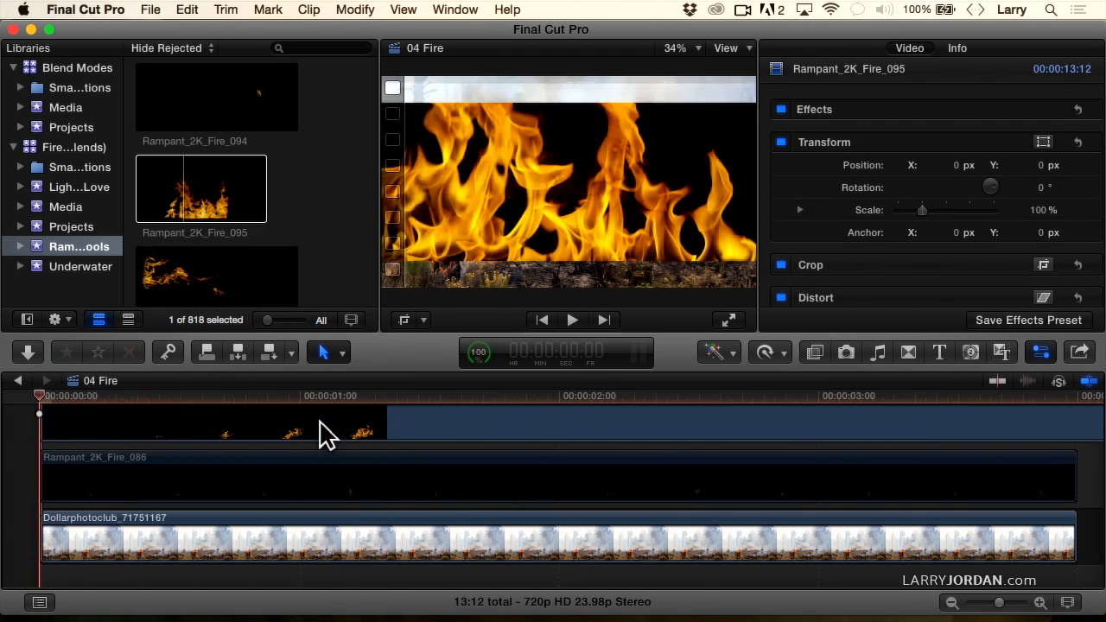
left_click(297, 397)
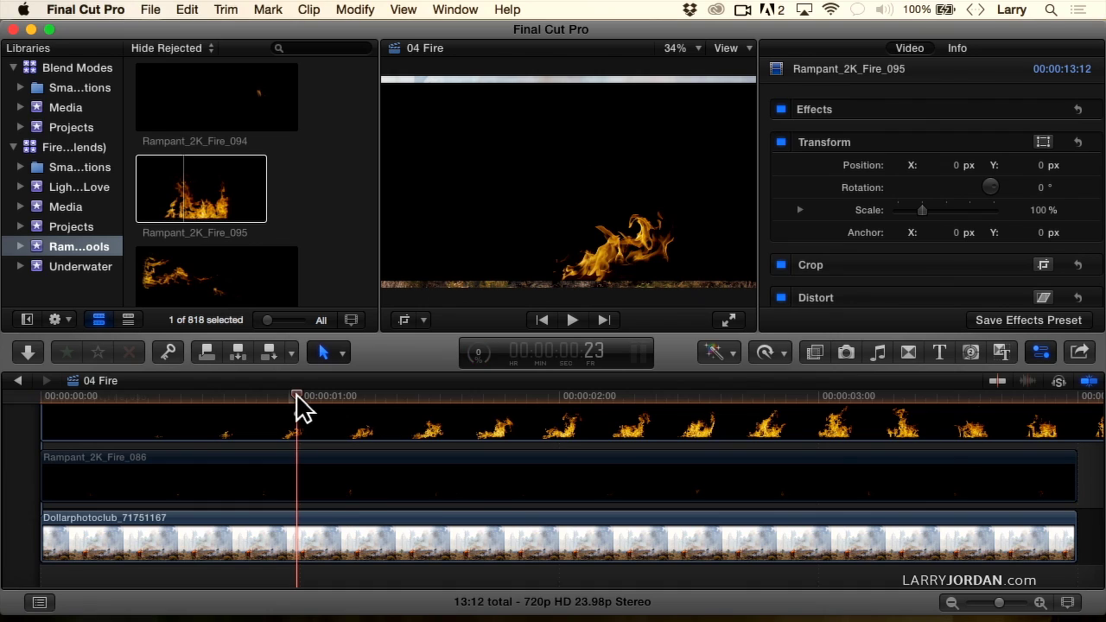
key("t")
mouse_move(407, 432)
left_mouse_down()
mouse_move(513, 424)
mouse_move(274, 431)
mouse_move(391, 432)
left_mouse_up()
- Trim Rampant_2K_Fire_095 to end at 4:00, slip it, and lower its Y position to -53 px
key("shift+z")
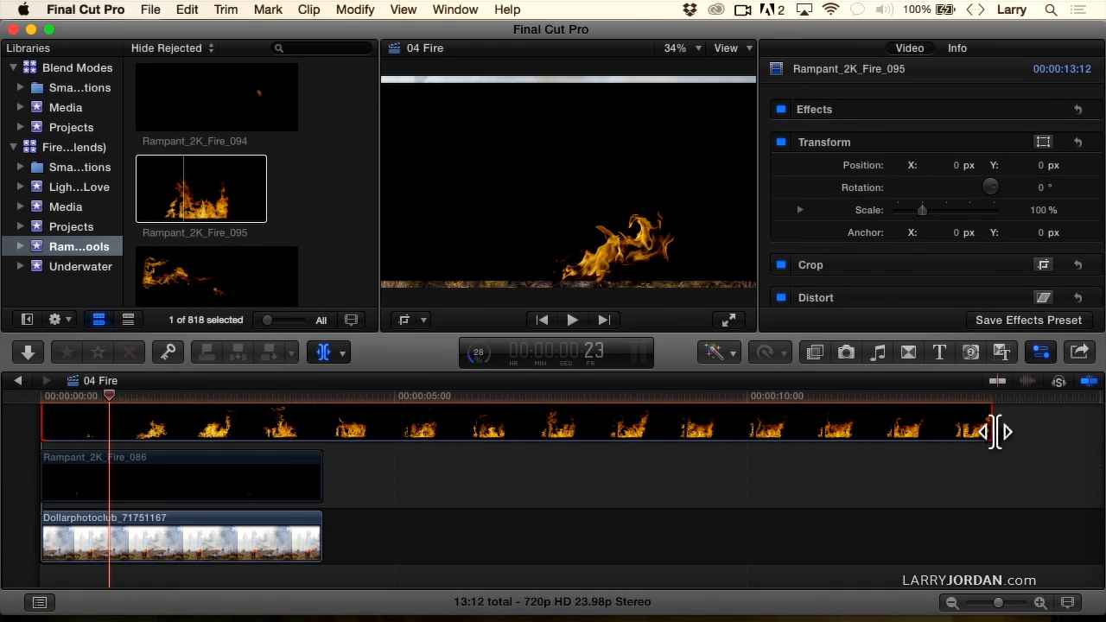
left_click_drag(996, 432, 94, 424)
key("a")
key("t")
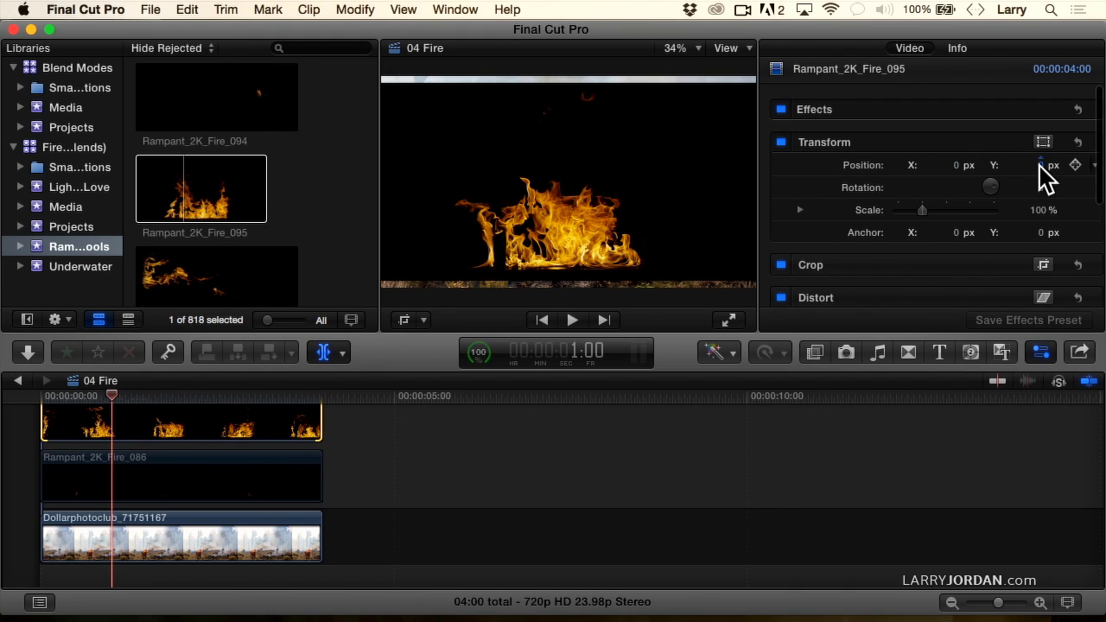
left_click_drag(1040, 164, 1040, 210)
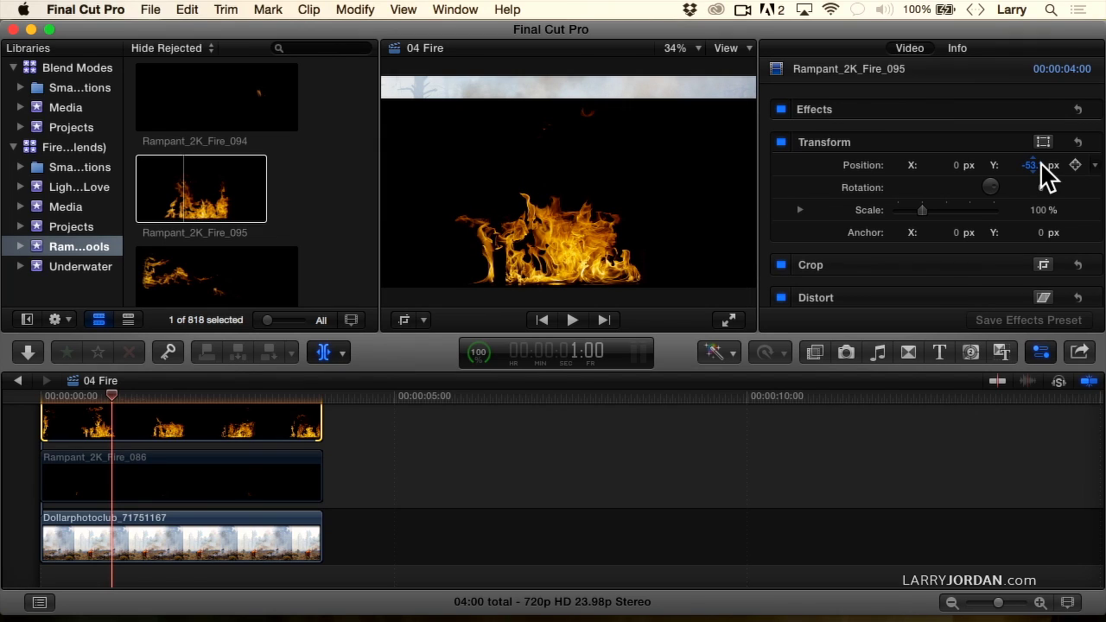
- Set Rampant_2K_Fire_095's blend mode to Screen and play the composite from the start
scroll(894, 276, "down", 5)
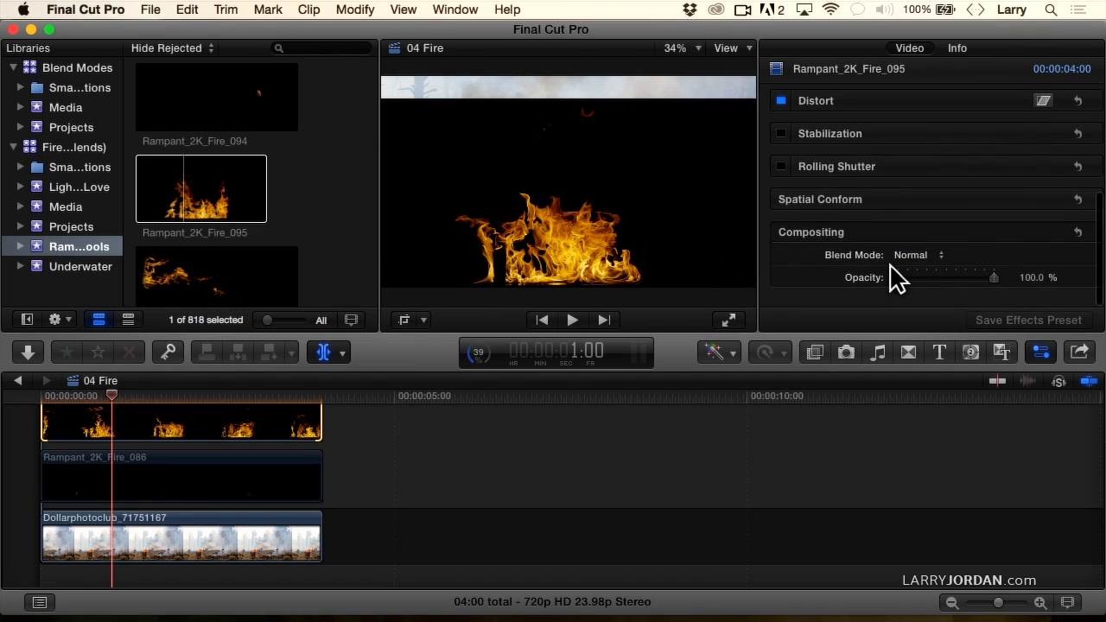
left_click(908, 264)
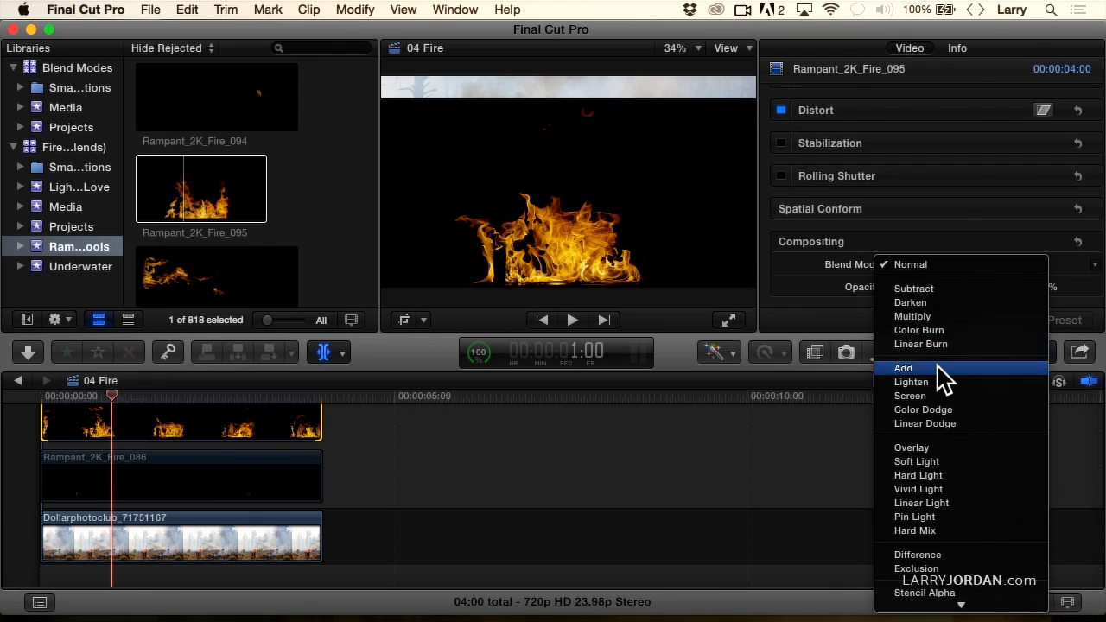
left_click(939, 398)
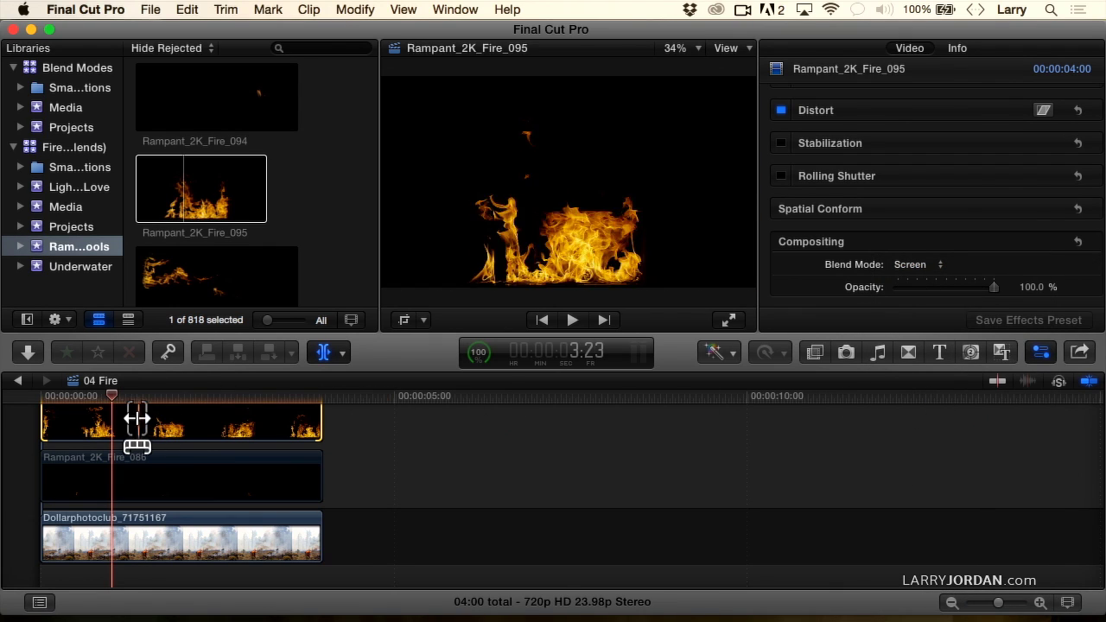
key("Home")
key("space")
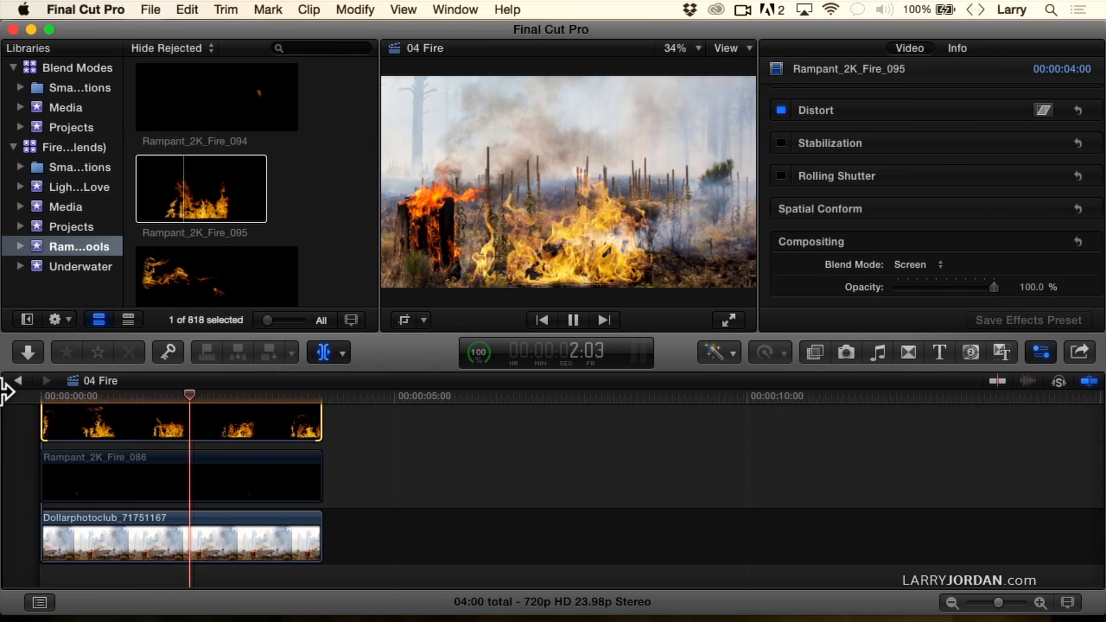
key("space")
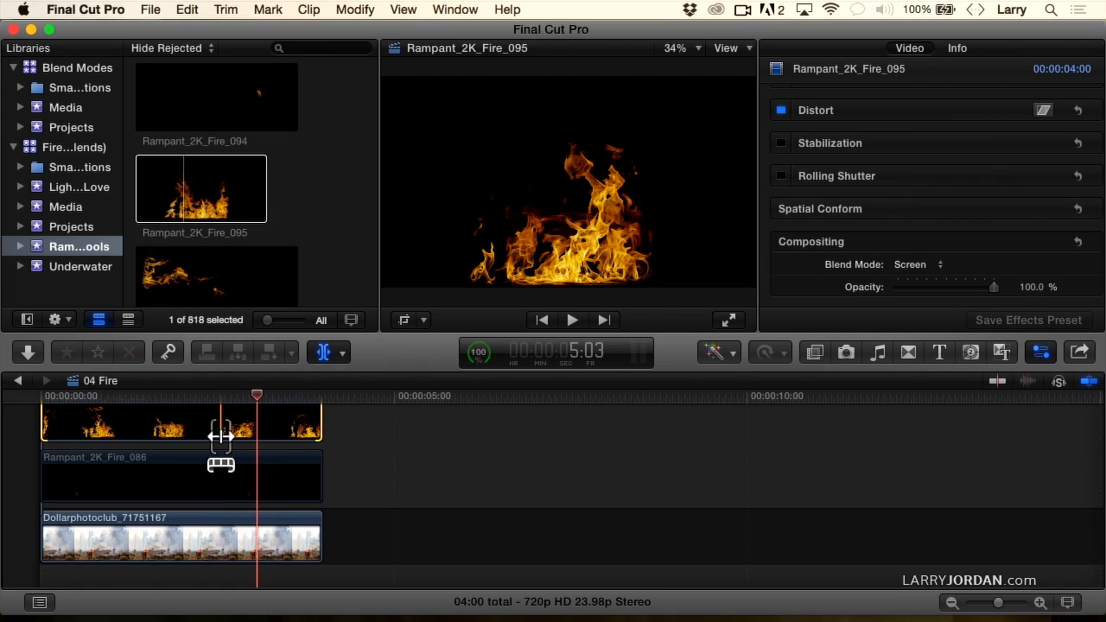
- Change the top fire clip's blend mode from Screen to Lighten and park the playhead at 2:03
key("a")
left_click(257, 424)
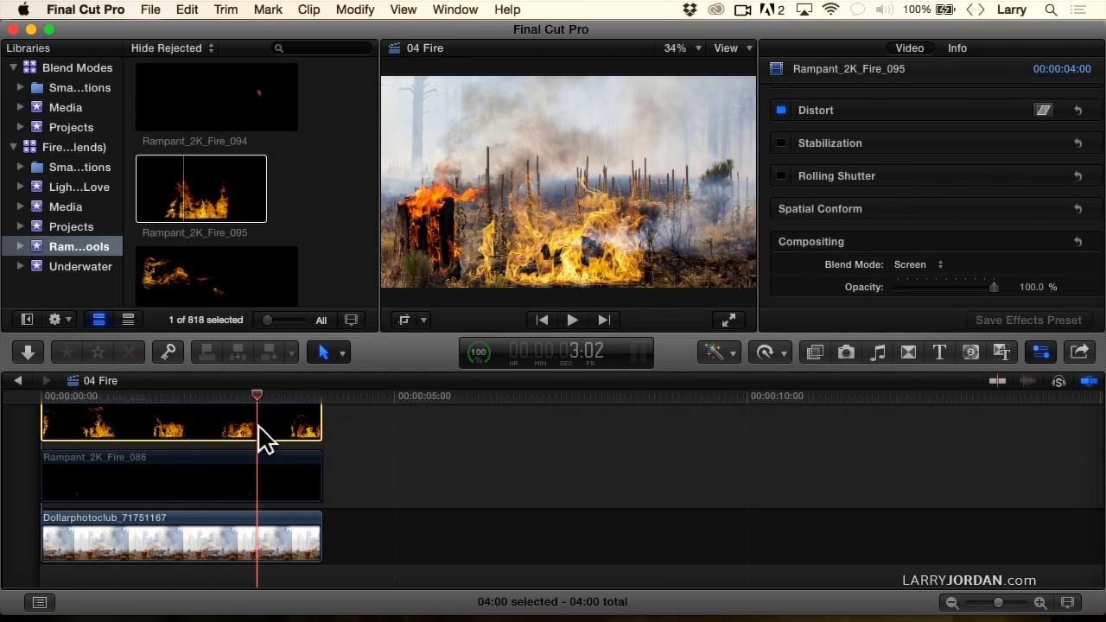
left_click(903, 267)
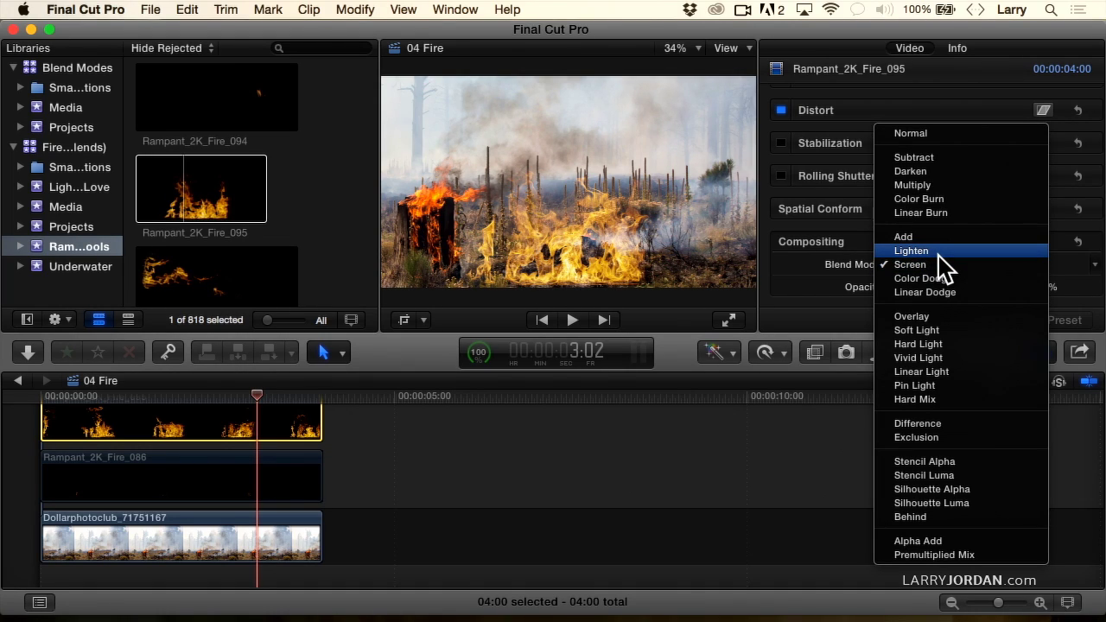
left_click(912, 251)
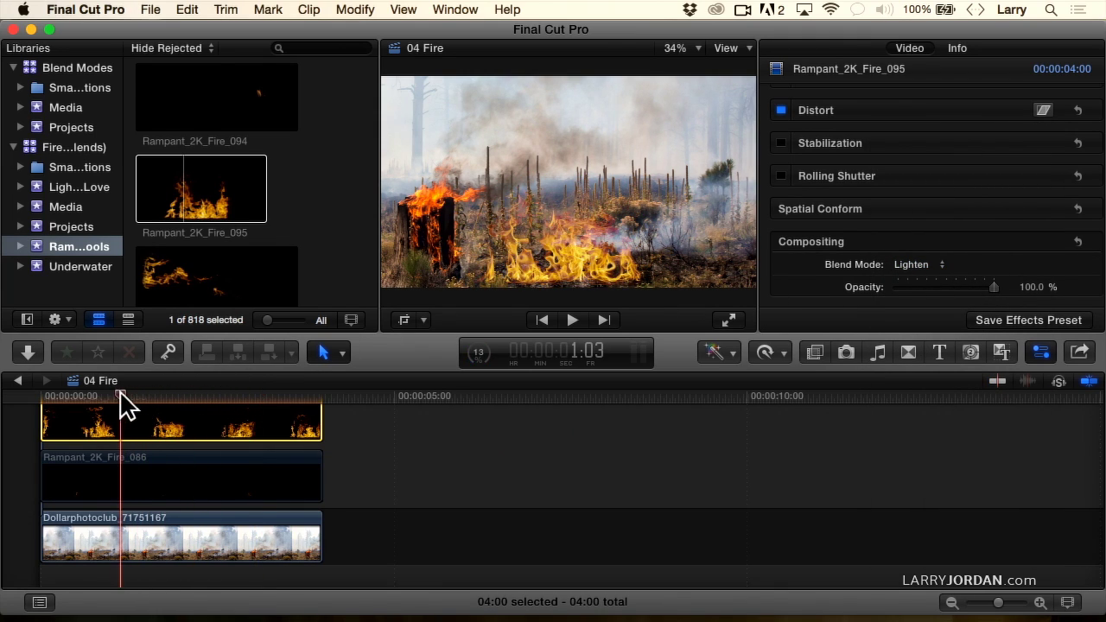
left_click(207, 397)
left_click_drag(207, 397, 191, 398)
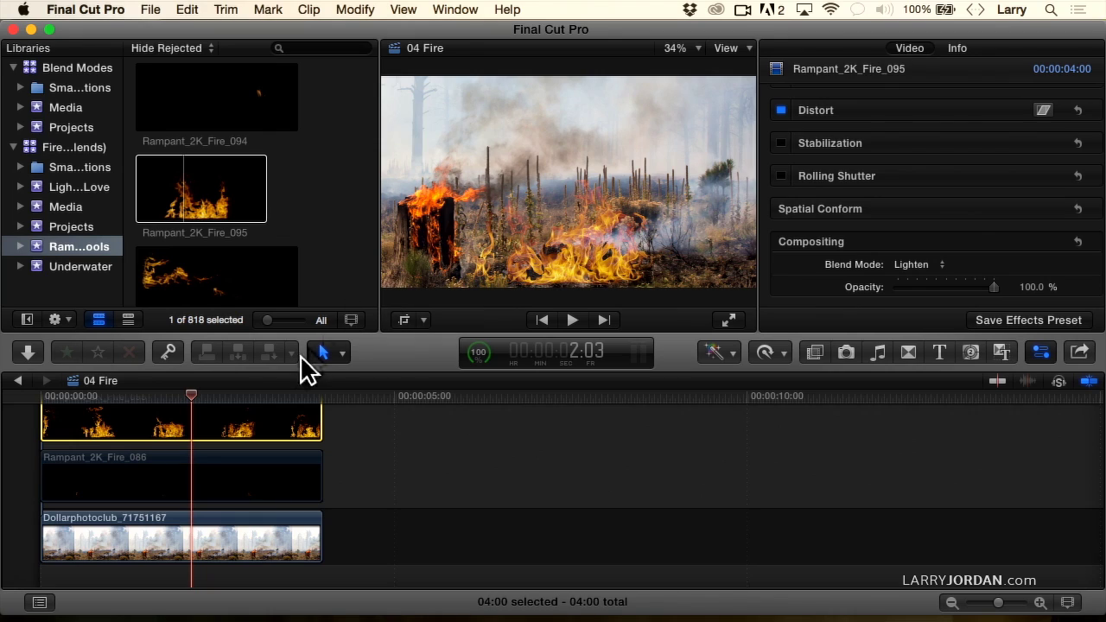
- Delete Rampant_2K_Fire_095, select Rampant_2K_Fire_086, fit the timeline, and play it from the start
key("Delete")
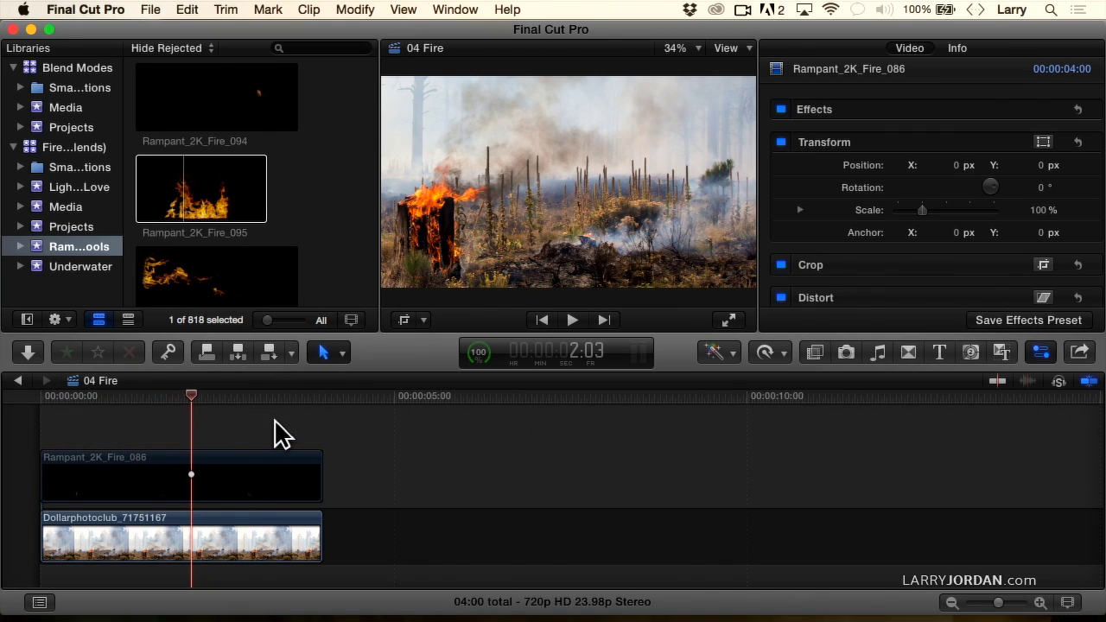
left_click(205, 495)
key("shift+z")
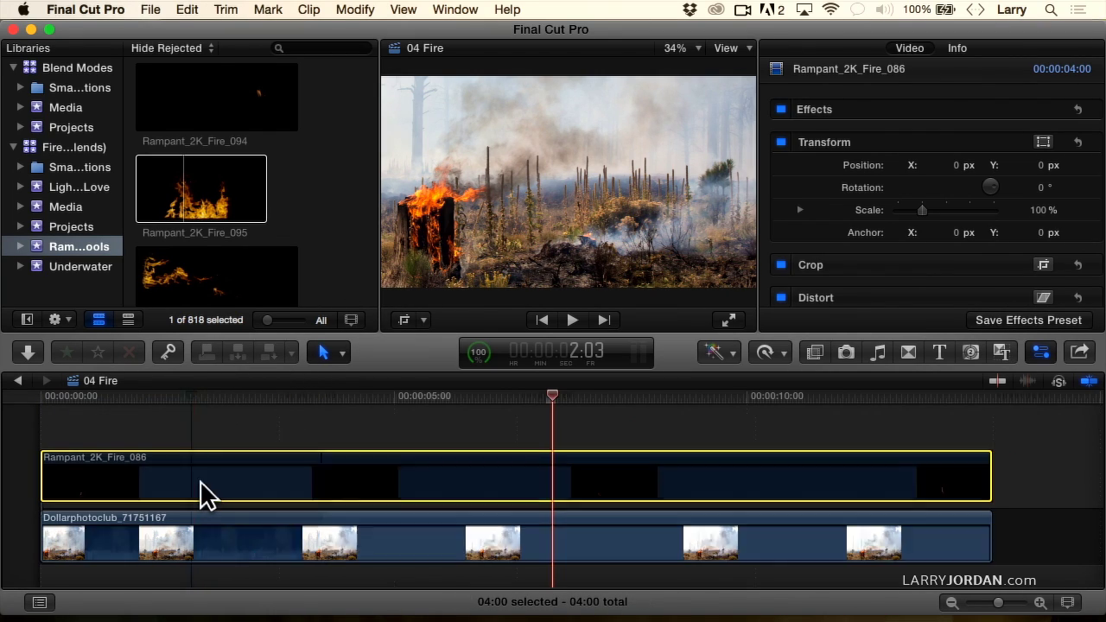
left_click(75, 398)
key("Home")
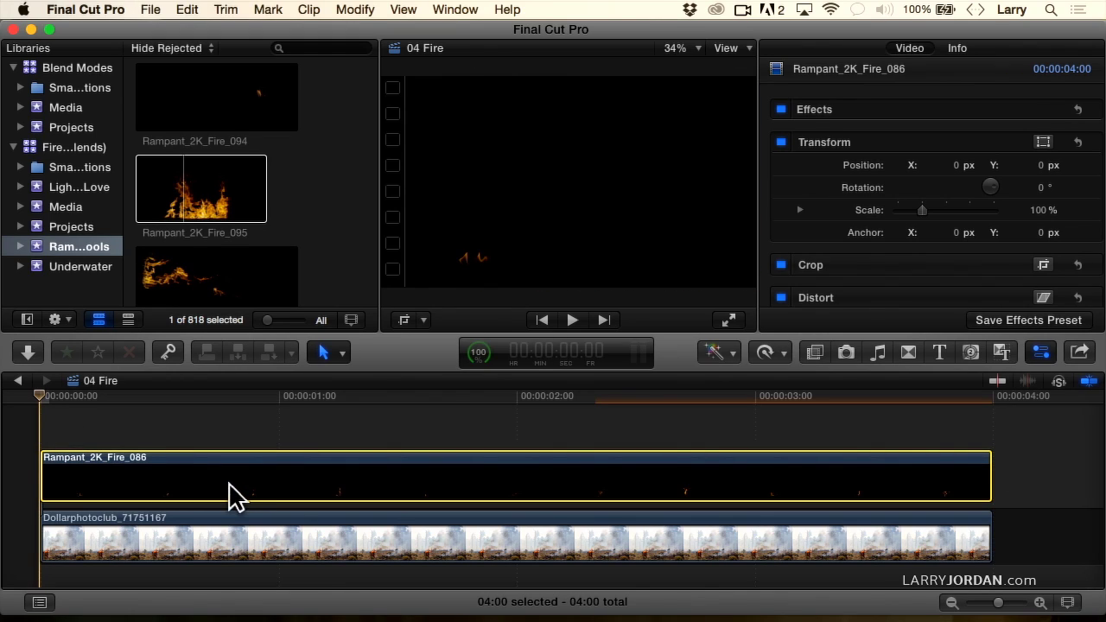
scroll(892, 291, "down", 5)
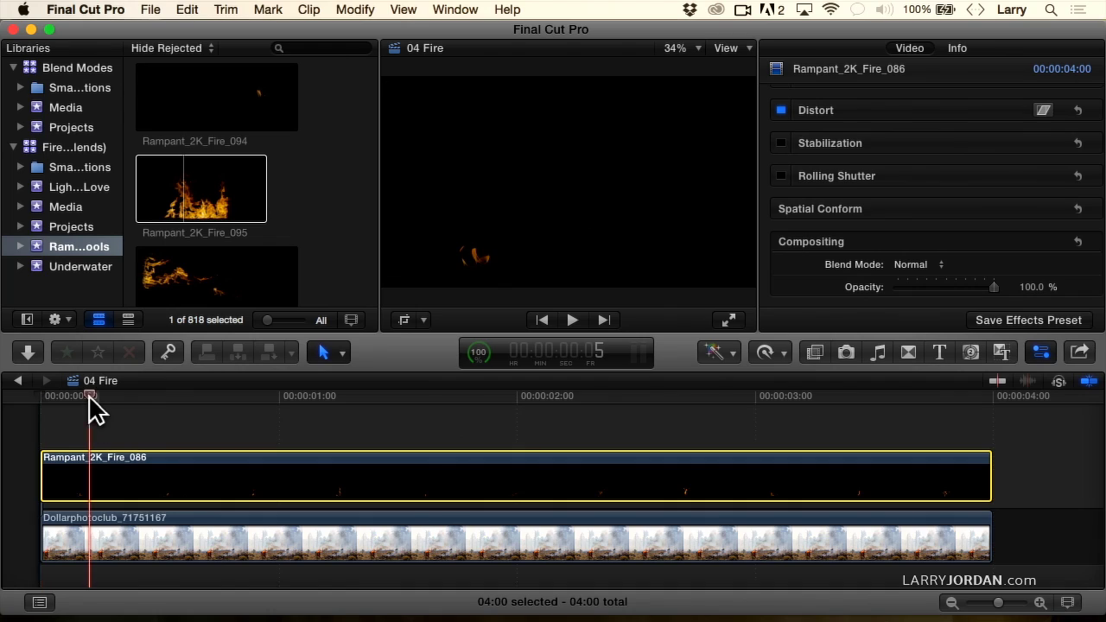
key("space")
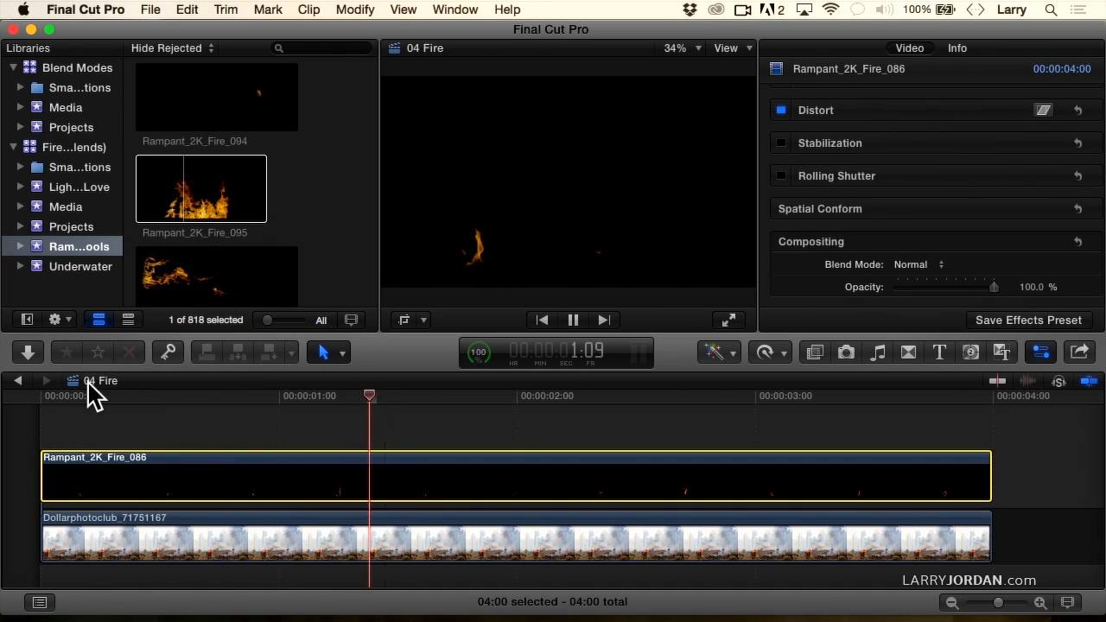
key("space")
key("Home")
key("space")
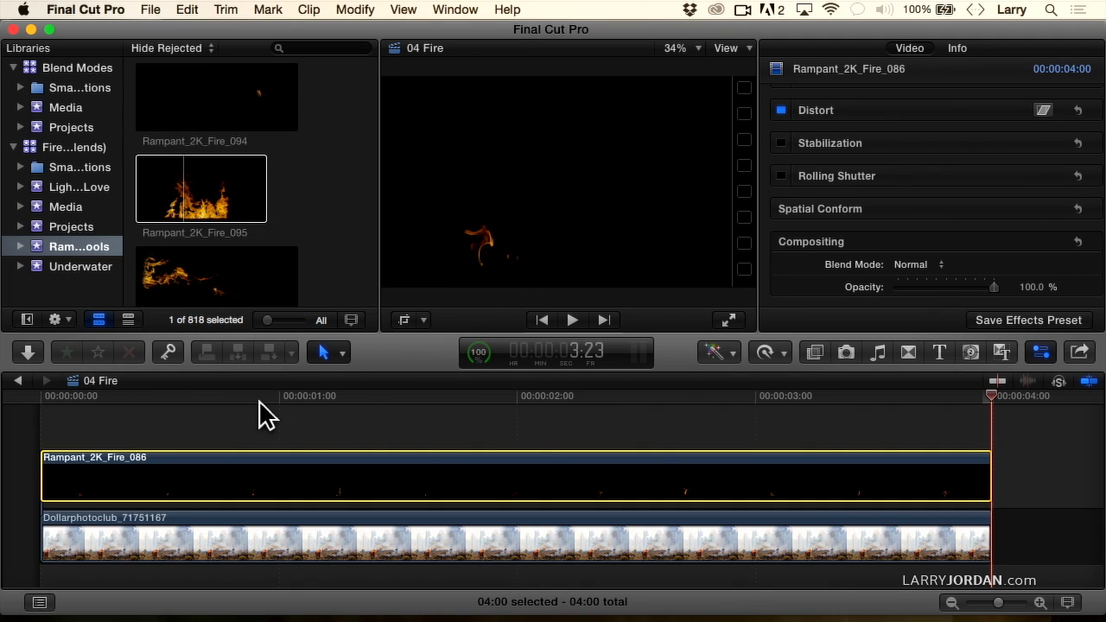
- Set Rampant_2K_Fire_086's blend mode to Screen, then switch it to Lighten
left_click(60, 397)
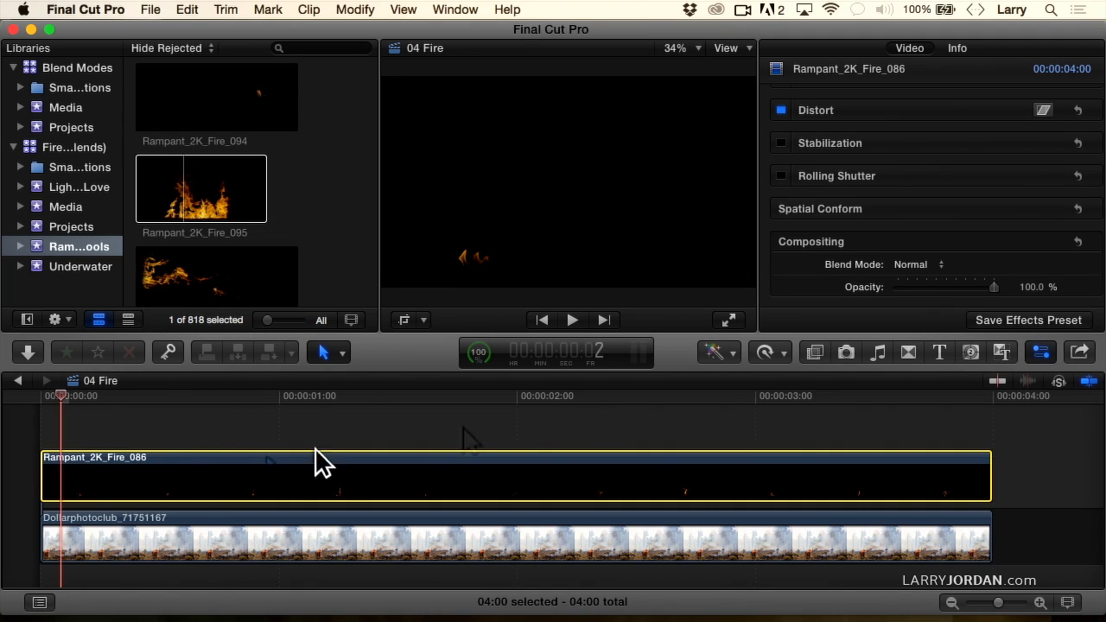
left_click(899, 266)
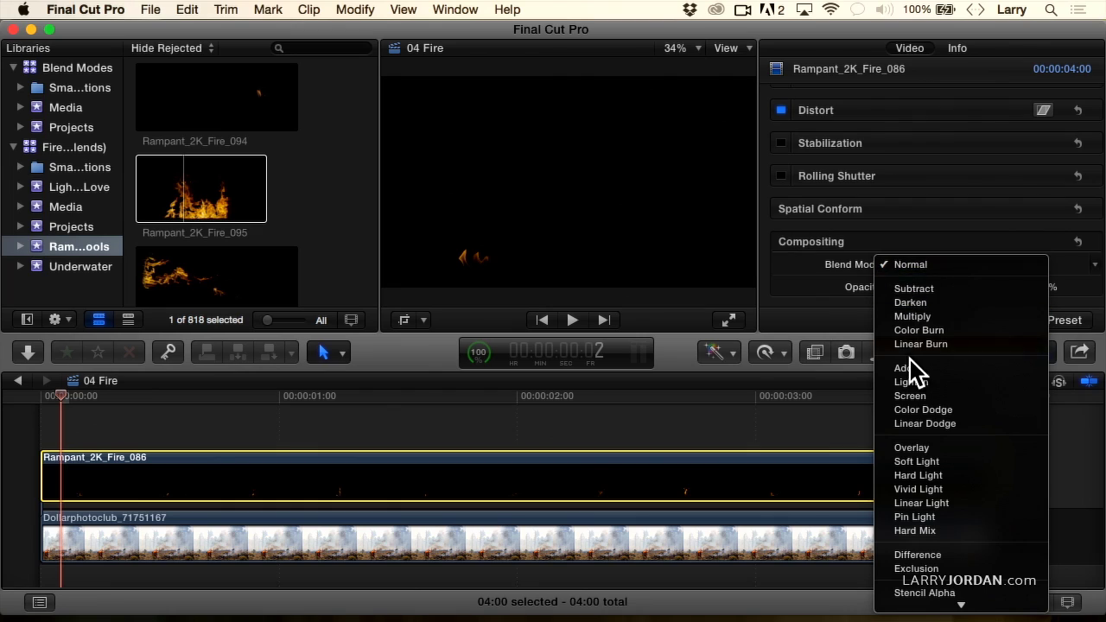
left_click(908, 396)
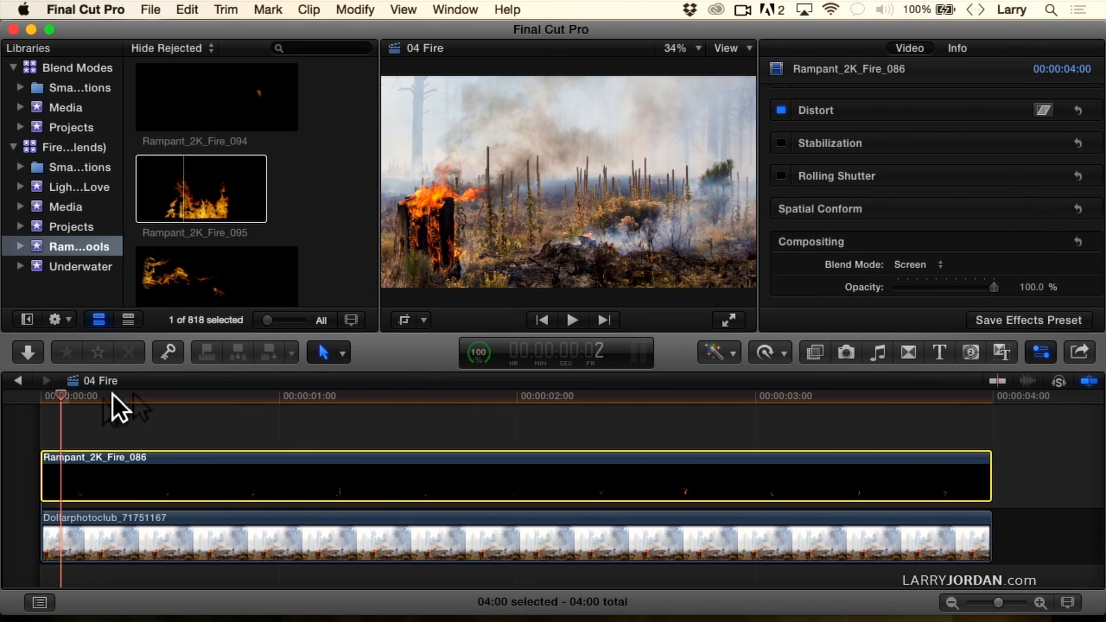
left_click(37, 399)
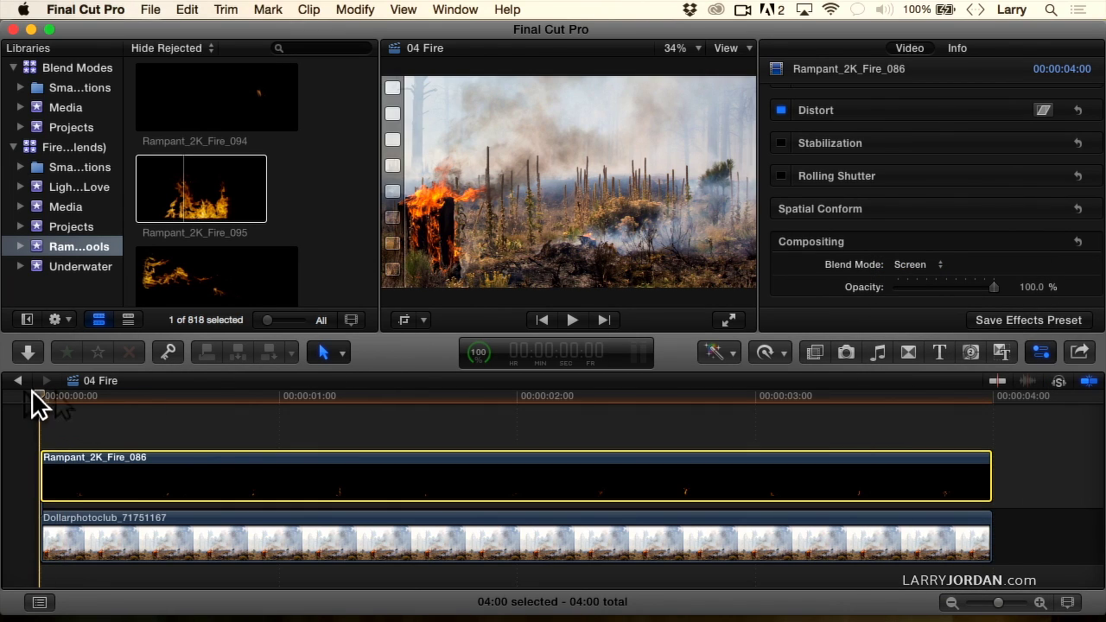
left_click(916, 266)
key("Escape")
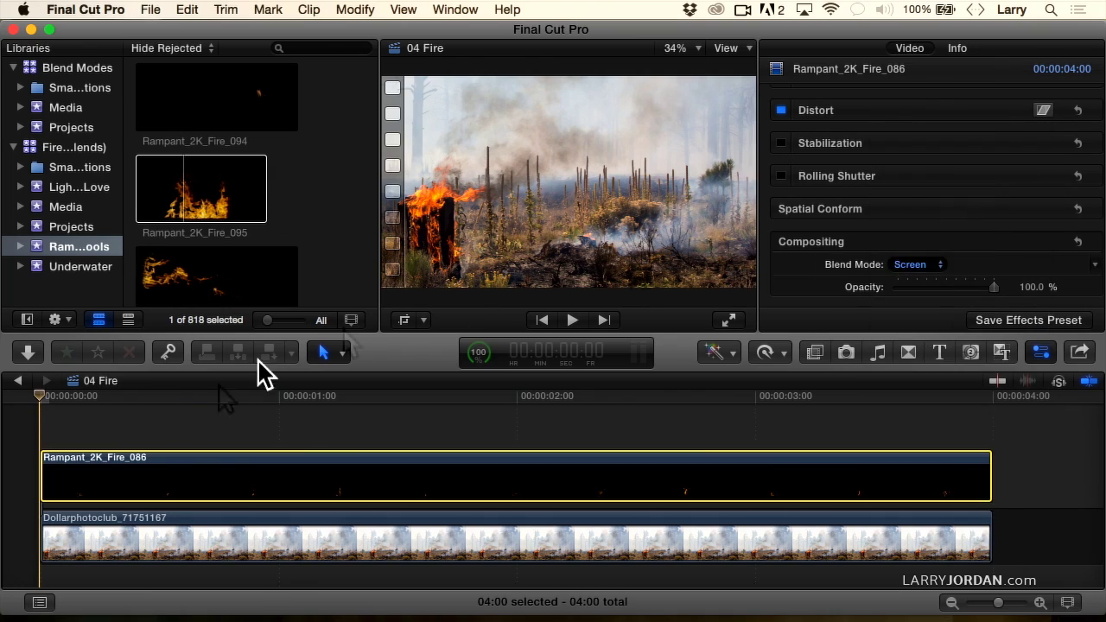
key("Up")
- Play and scrub the Lighten composite to review the small flames over the forest
key("space")
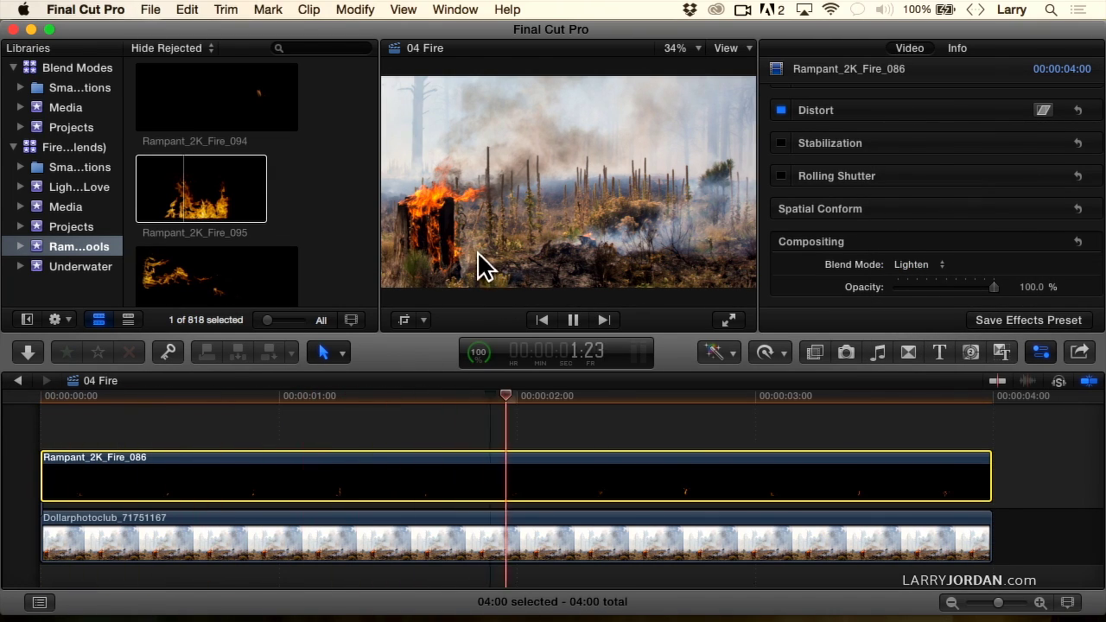
key("space")
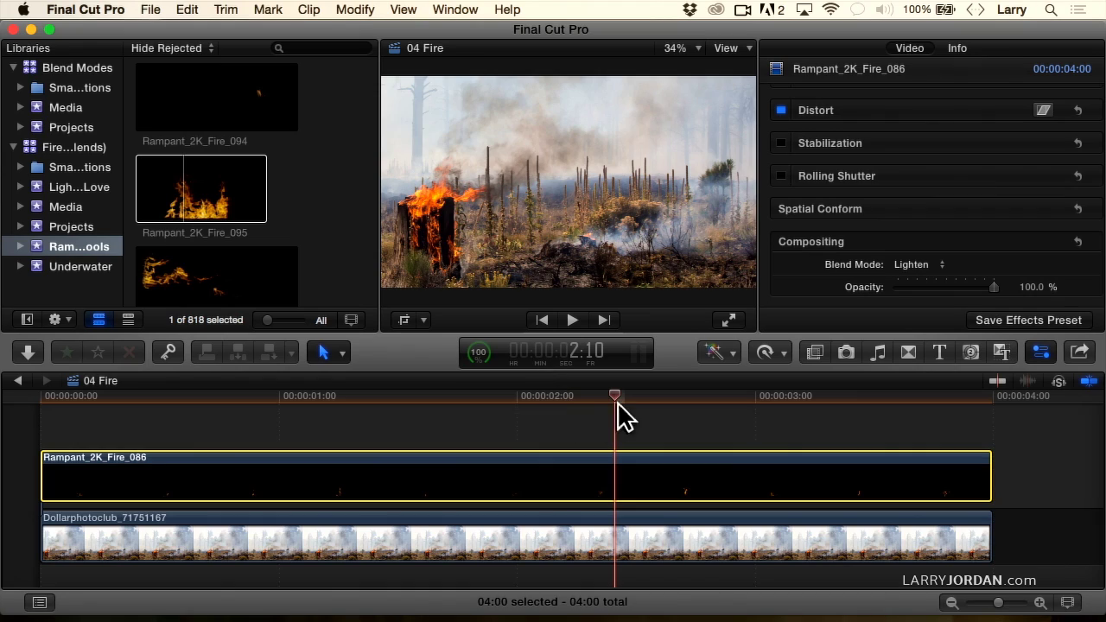
left_click_drag(617, 402, 537, 391)
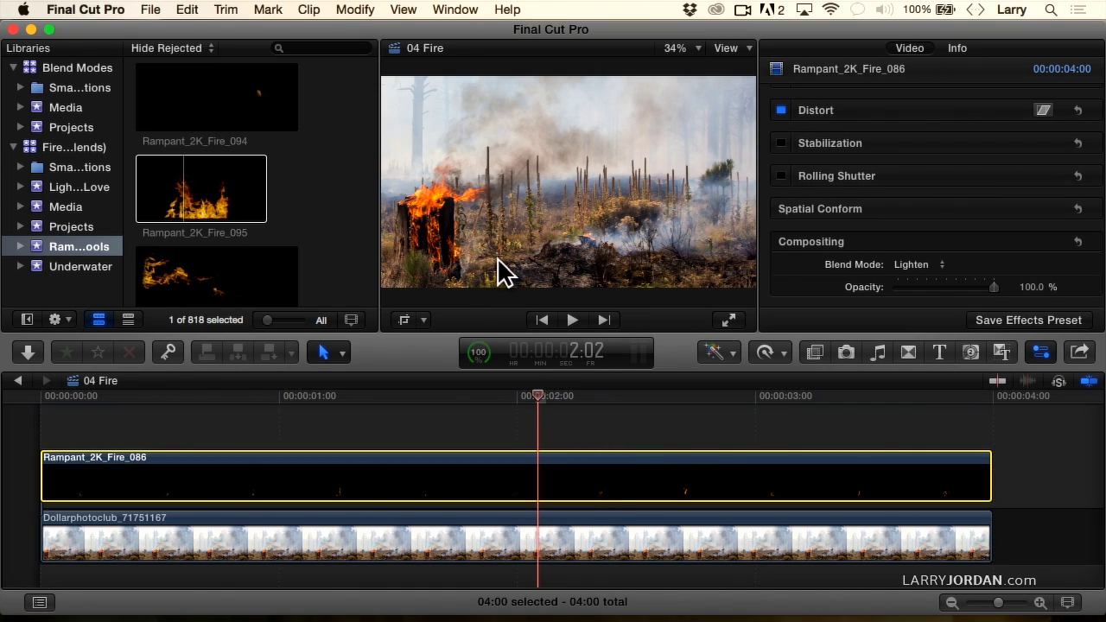
left_click_drag(345, 390, 39, 389)
key("space")
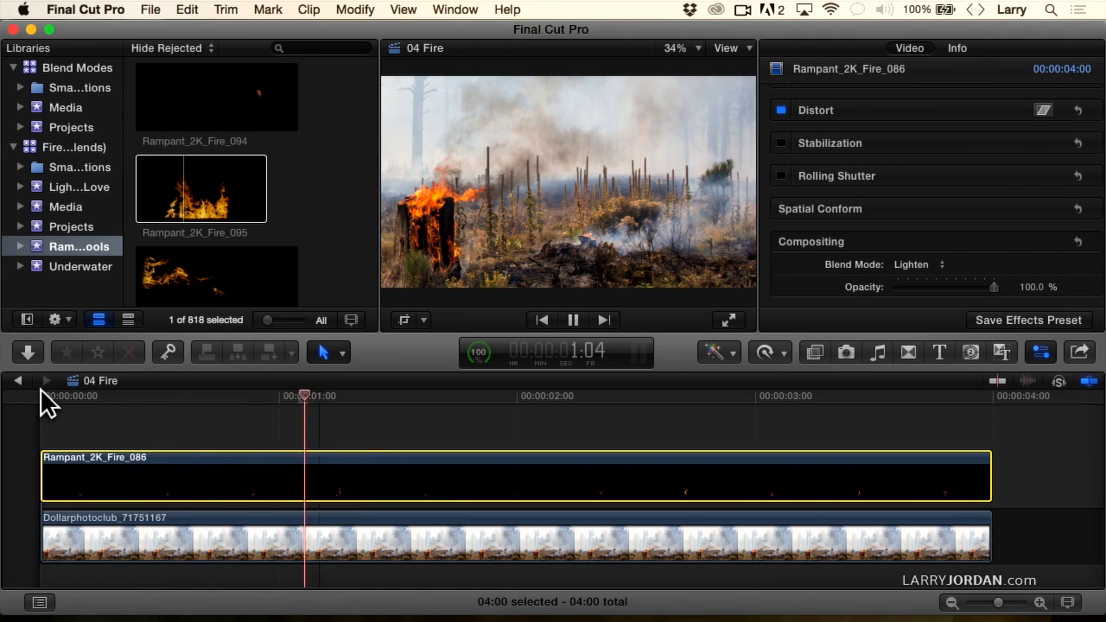
key("space")
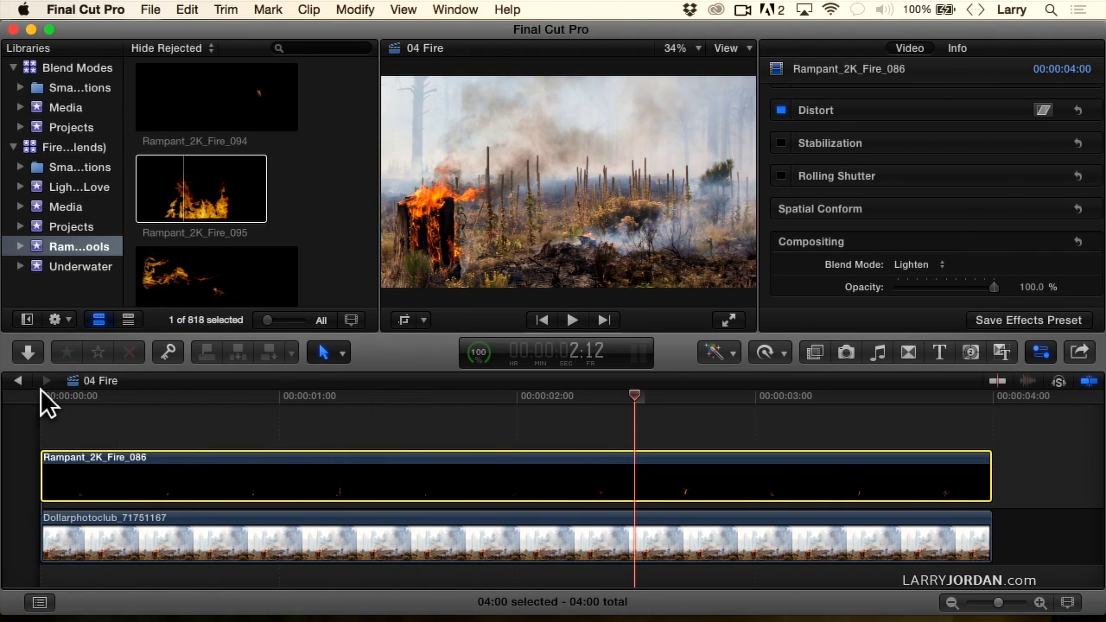
left_click(581, 298)
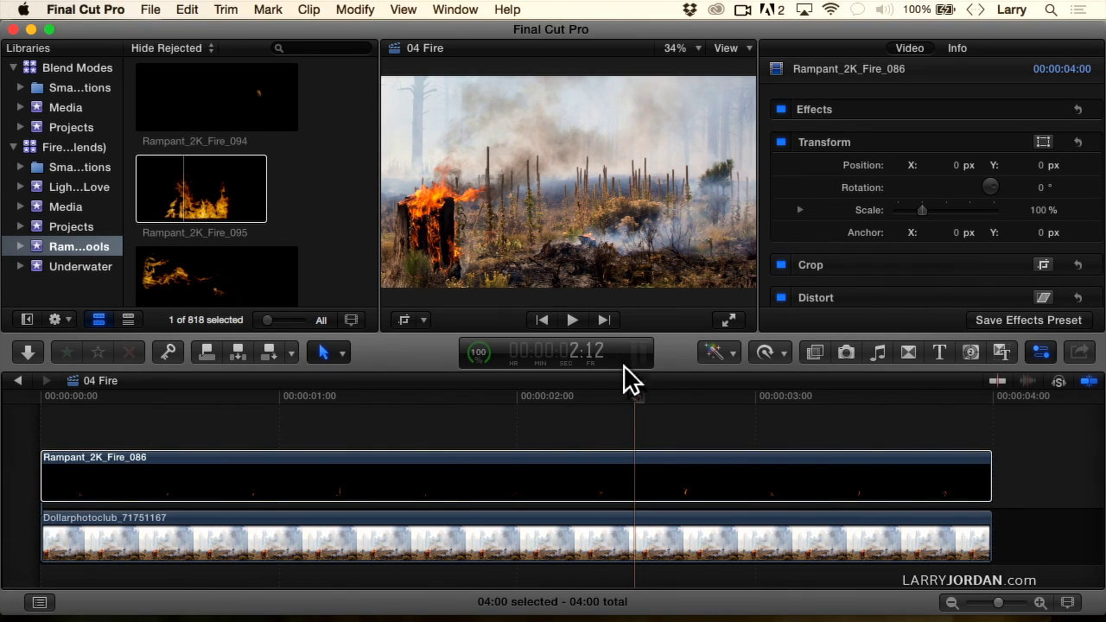
left_click_drag(636, 399, 698, 385)
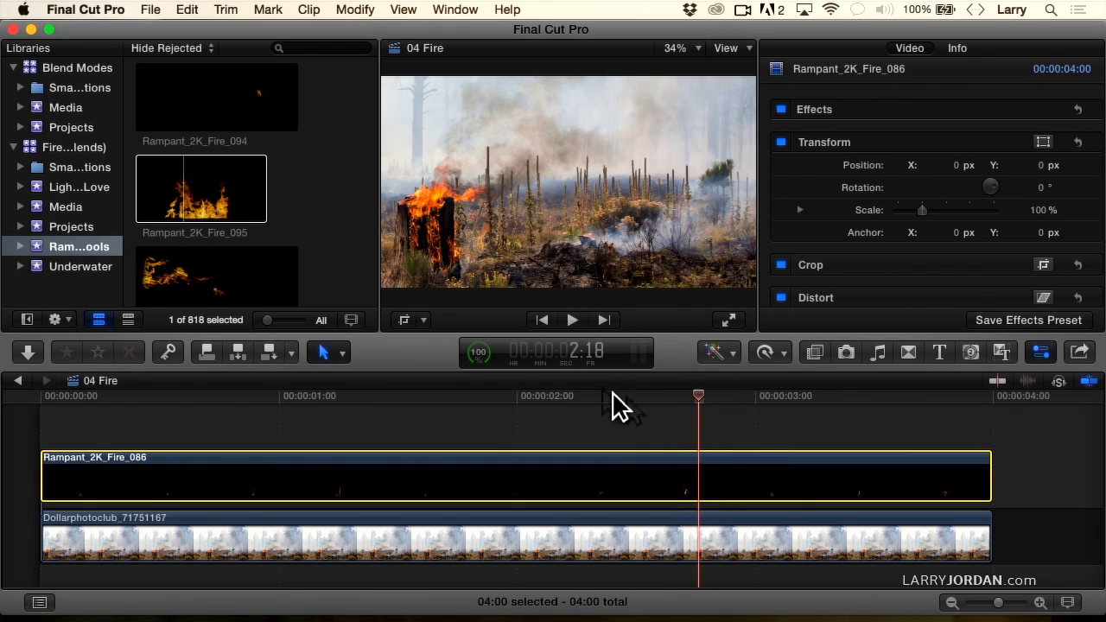
left_click_drag(701, 399, 233, 394)
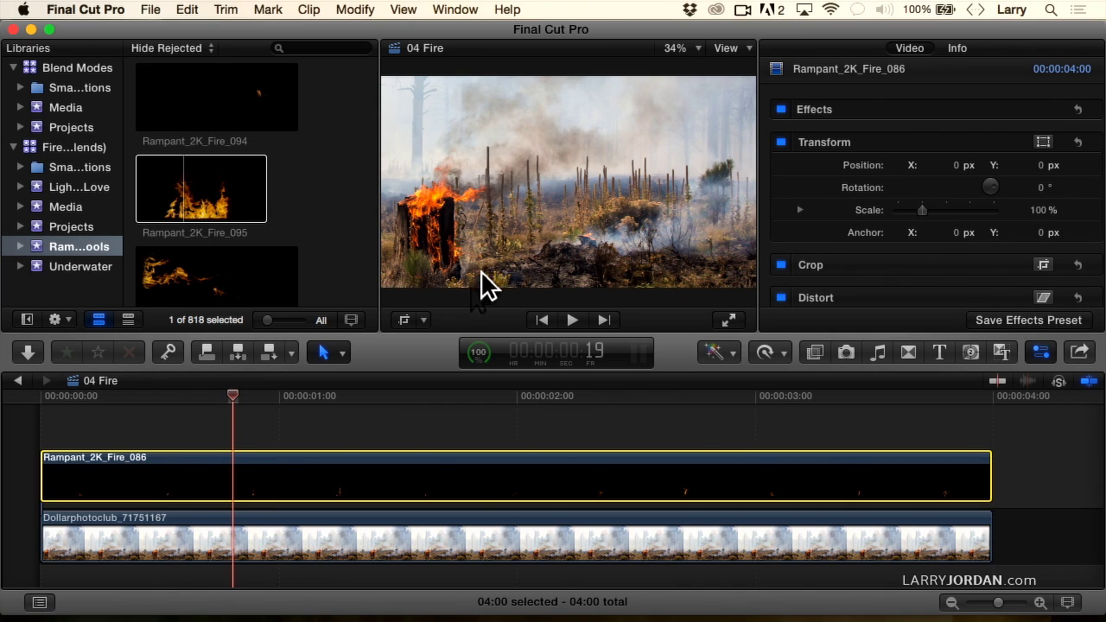